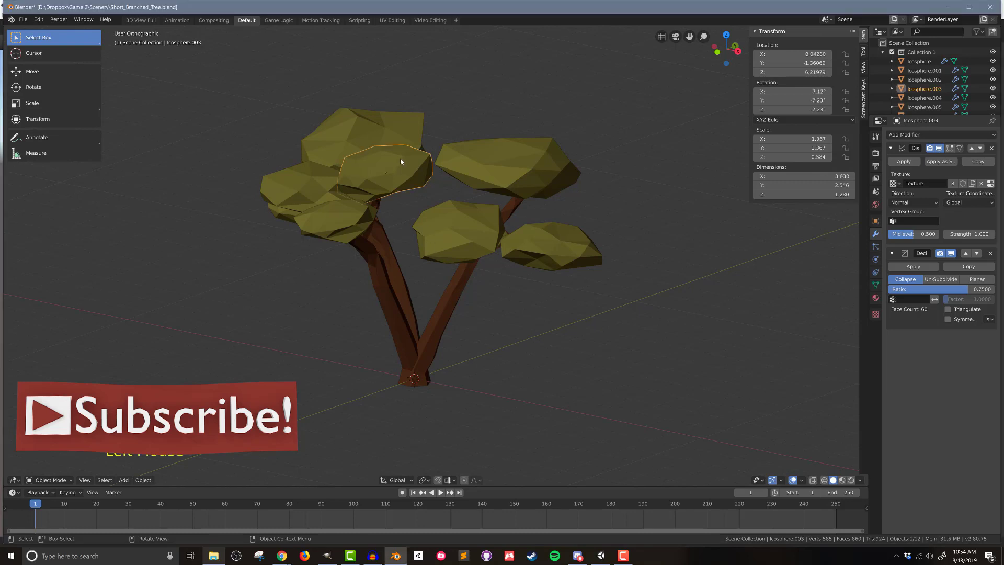
Step: Select several foliage clumps and the trunk one after another to examine the separate objects that make up the tree
{"action": "left_click", "coordinate": [337, 223]}
{"action": "left_click", "coordinate": [440, 240]}
{"action": "left_click", "coordinate": [509, 263]}
{"action": "left_click", "coordinate": [507, 222]}
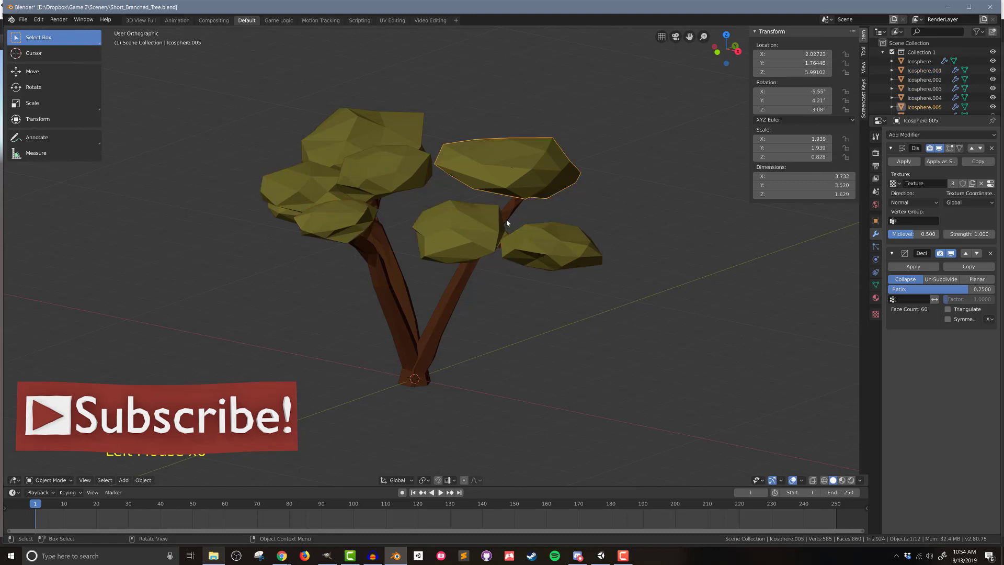
{"action": "left_click", "coordinate": [396, 322]}
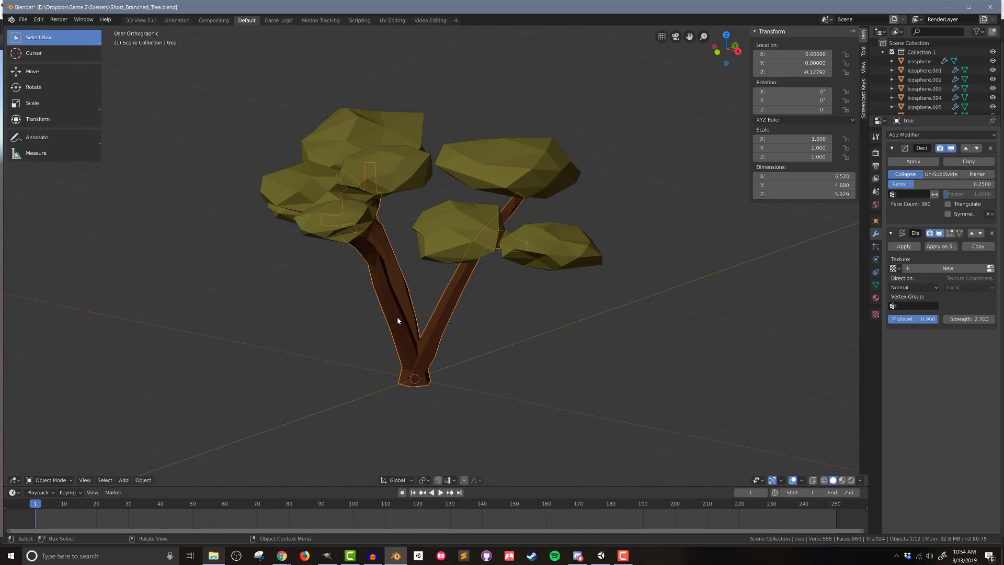
Step: Duplicate the whole tree and move the copy about -17.93 along the global X axis
{"action": "left_click_drag", "start_coordinate": [212, 79], "coordinate": [617, 433]}
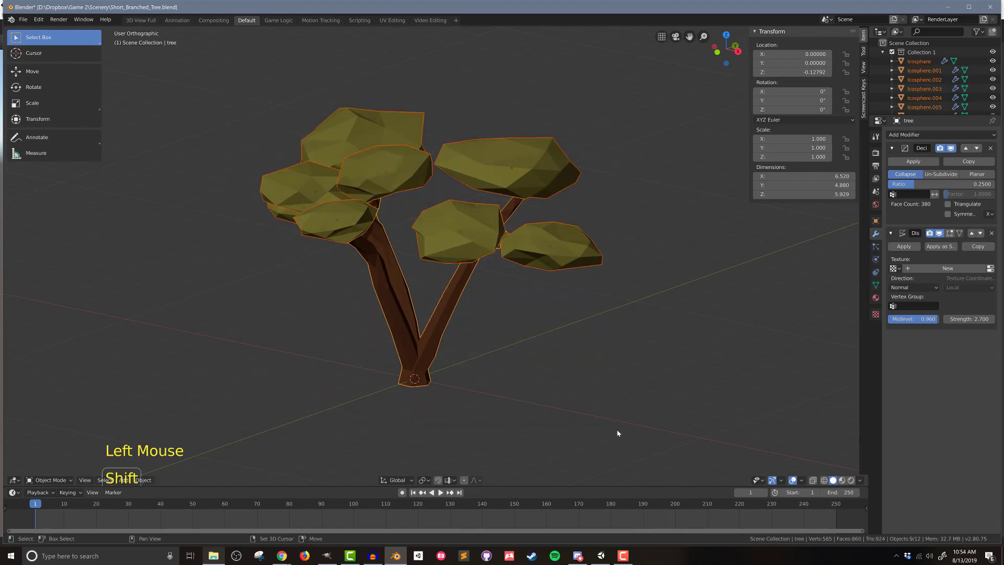
{"action": "key", "text": "shift+d"}
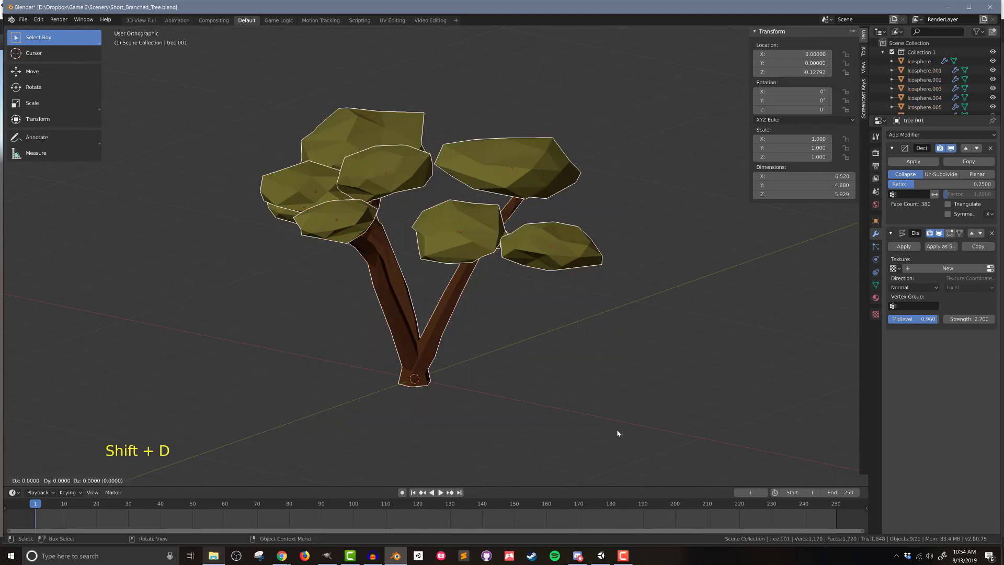
{"action": "key", "text": "x"}
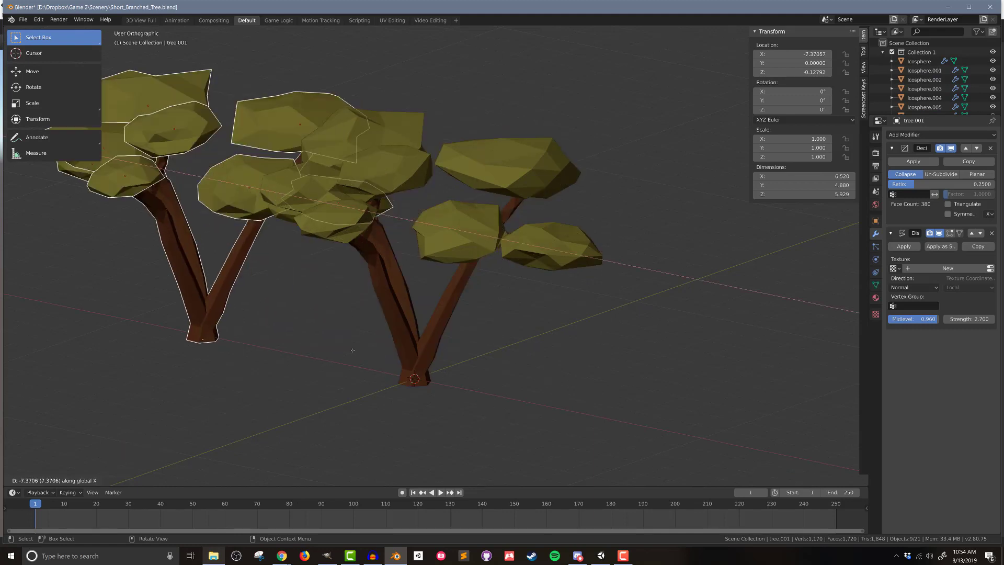
{"action": "left_click", "coordinate": [108, 301]}
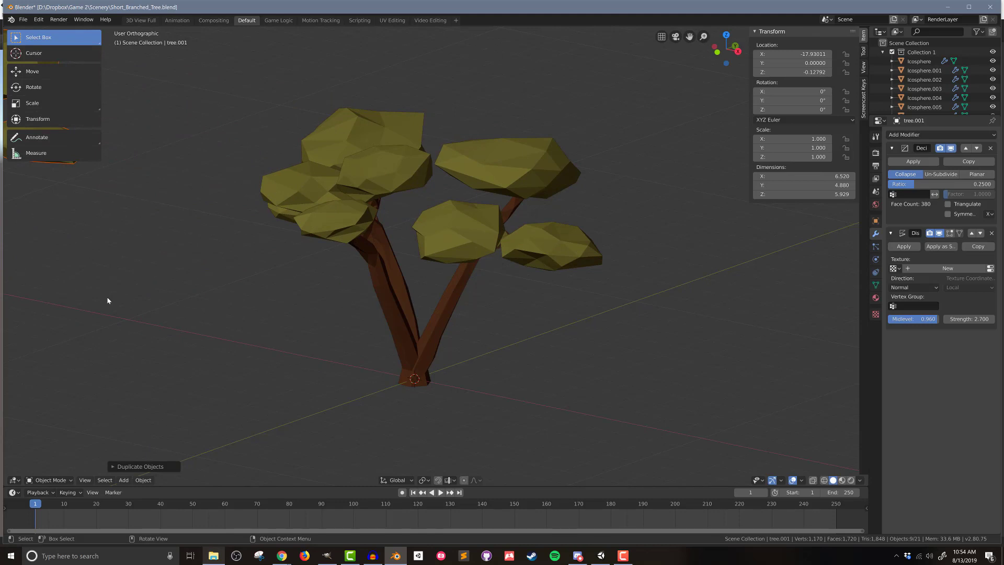
Step: Examine the modifiers on two foliage clumps and on the trunk of the original tree
{"action": "left_click", "coordinate": [339, 140]}
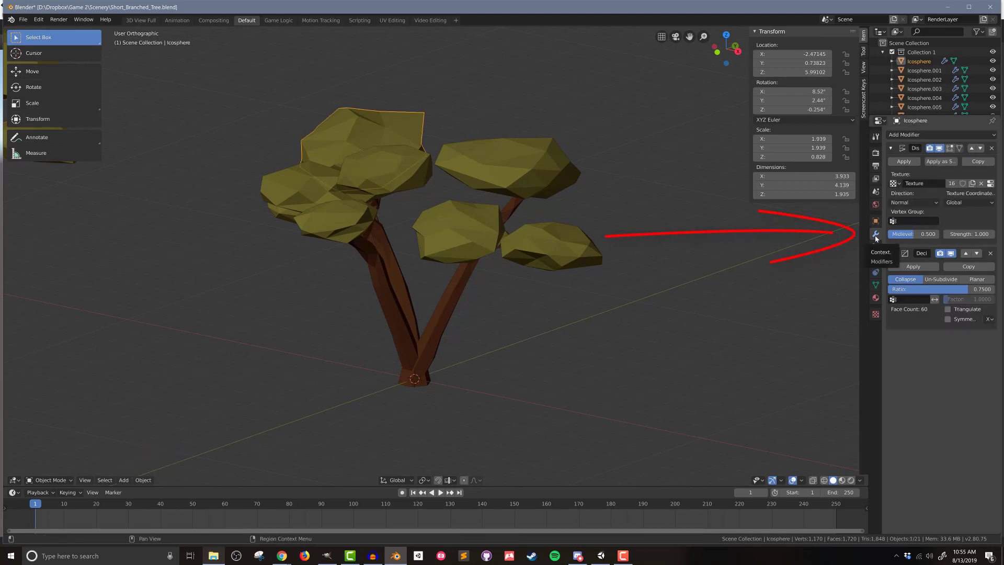
{"action": "left_click", "coordinate": [487, 231]}
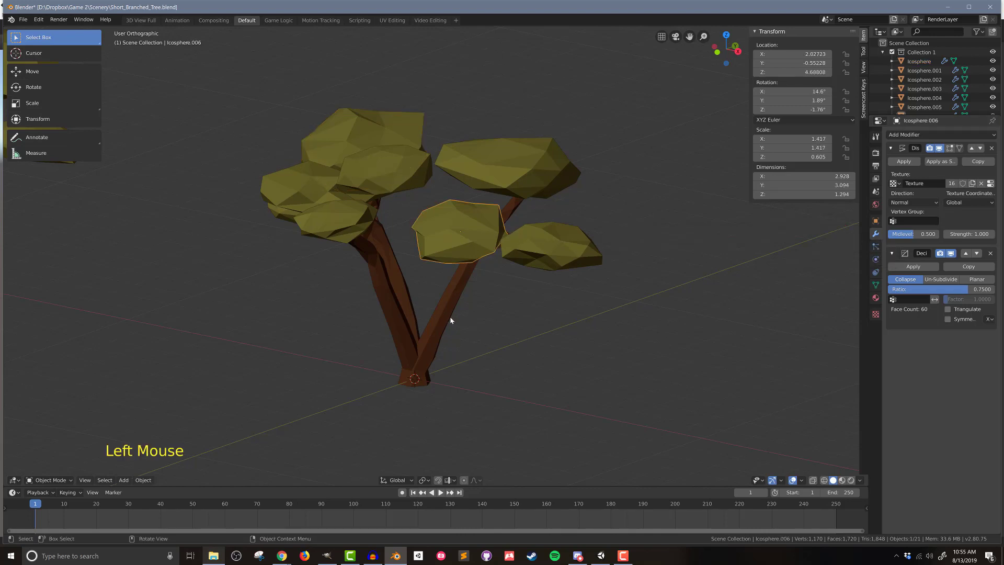
{"action": "left_click", "coordinate": [451, 321]}
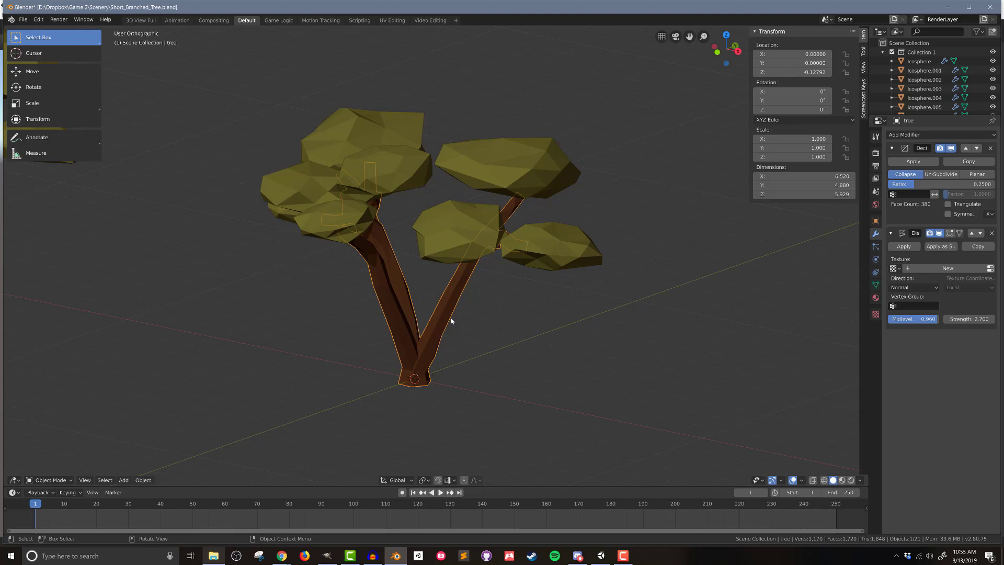
Step: Convert all parts of the original tree to mesh and join them into a single object
{"action": "left_click_drag", "start_coordinate": [232, 78], "coordinate": [625, 429]}
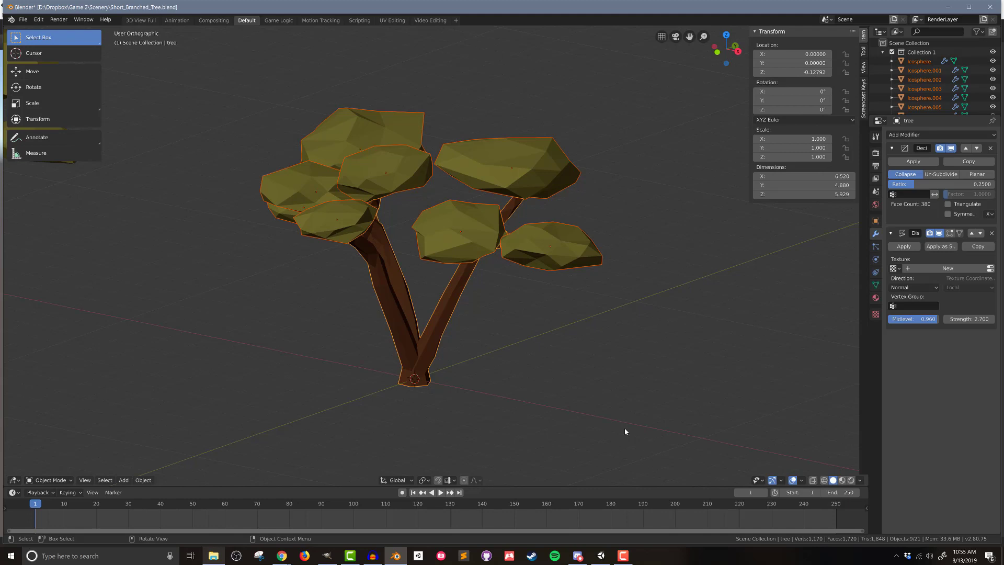
{"action": "left_click", "coordinate": [143, 480]}
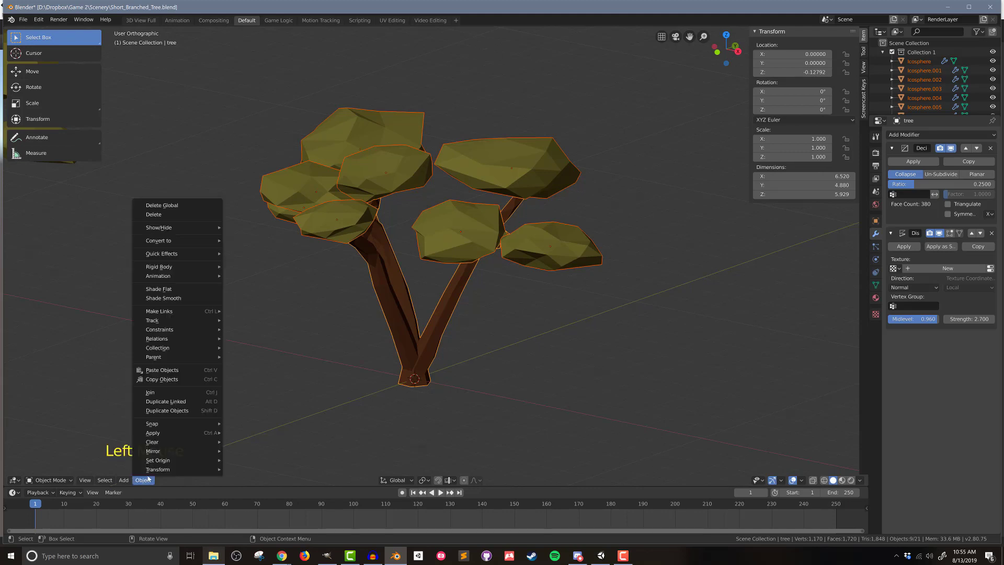
{"action": "mouse_move", "coordinate": [212, 240]}
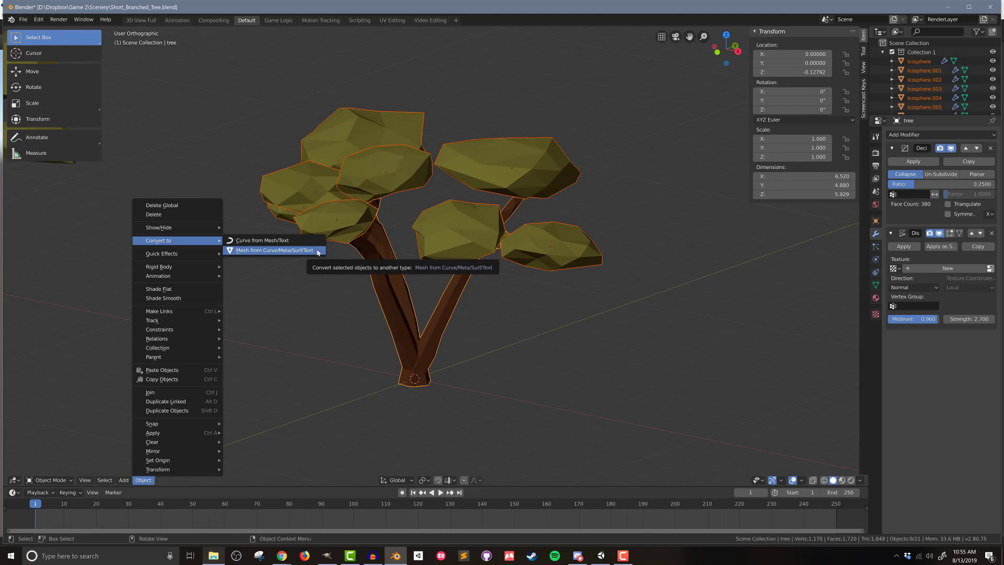
{"action": "left_click", "coordinate": [317, 251]}
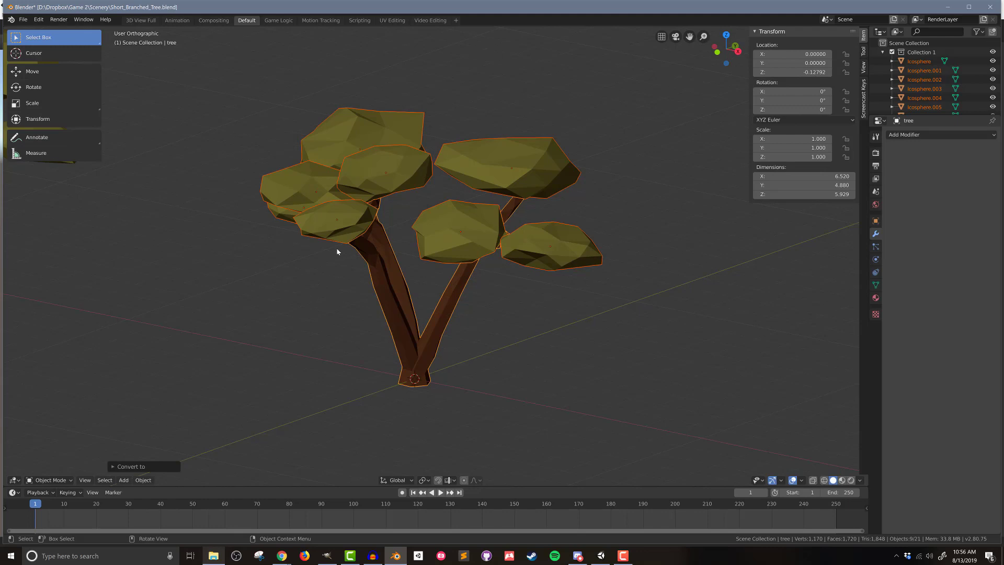
{"action": "key", "text": "ctrl+j"}
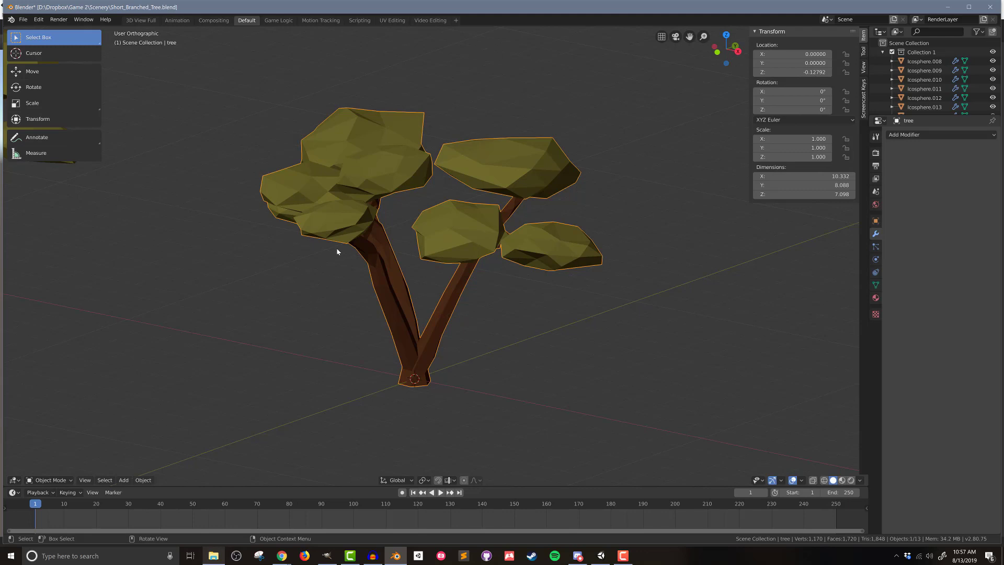
Step: Export only the selected tree as Short_Branched_Tree.fbx to the Assets folder of the Blender Import Demo Unity project
{"action": "left_click", "coordinate": [23, 19]}
{"action": "mouse_move", "coordinate": [55, 152]}
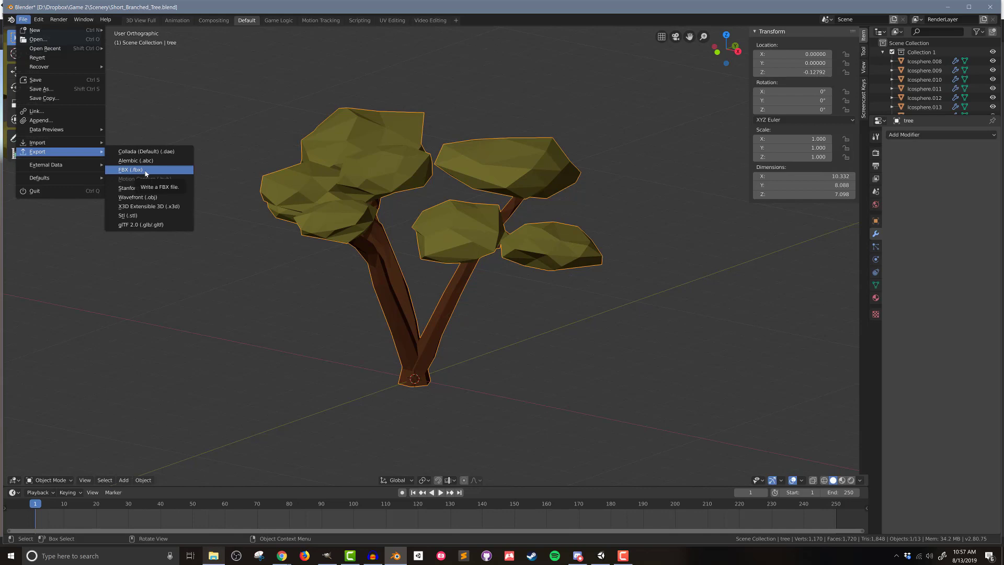
{"action": "left_click", "coordinate": [146, 172]}
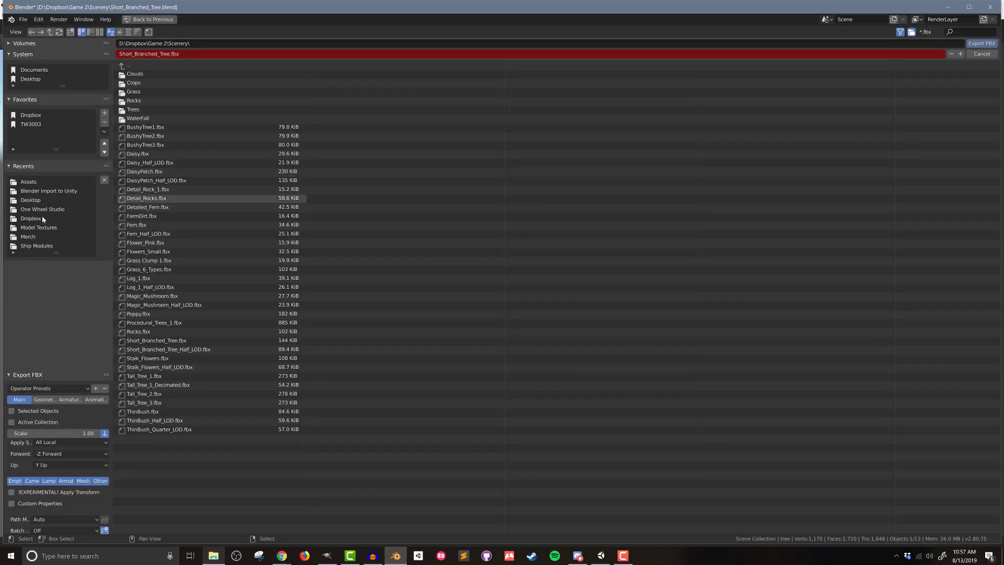
{"action": "left_click", "coordinate": [42, 219]}
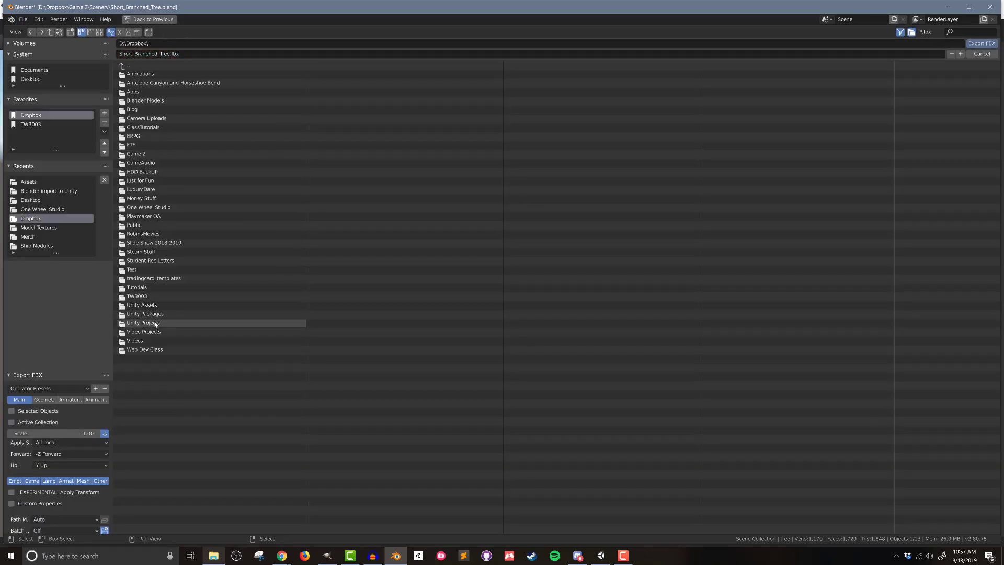
{"action": "left_click", "coordinate": [157, 127]}
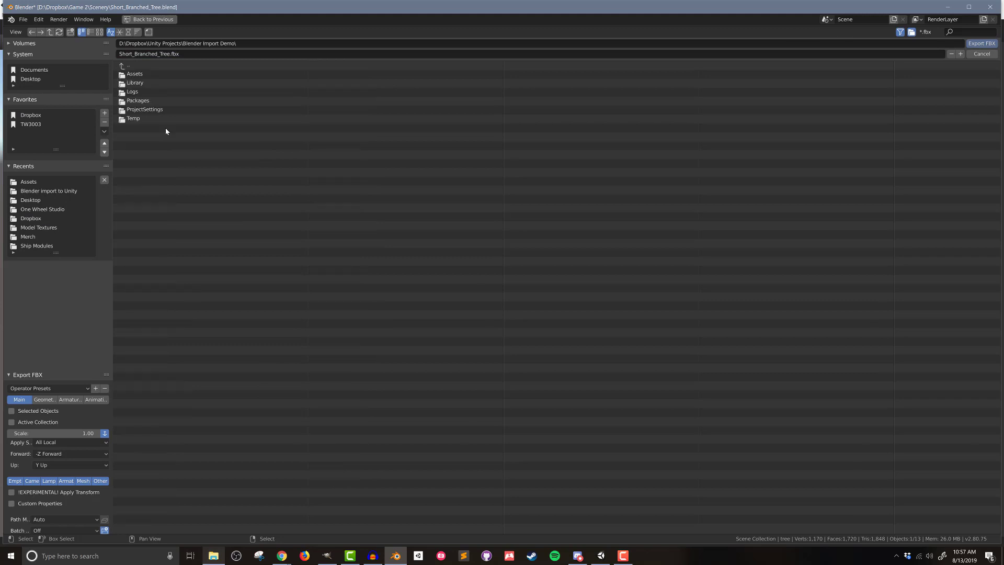
{"action": "left_click", "coordinate": [137, 74]}
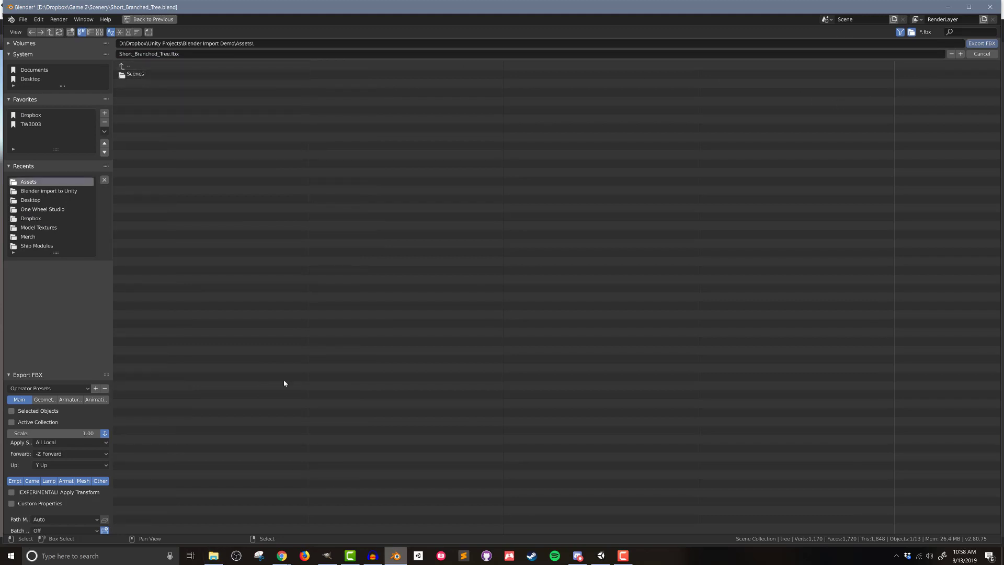
{"action": "left_click", "coordinate": [42, 412]}
{"action": "left_click", "coordinate": [976, 44]}
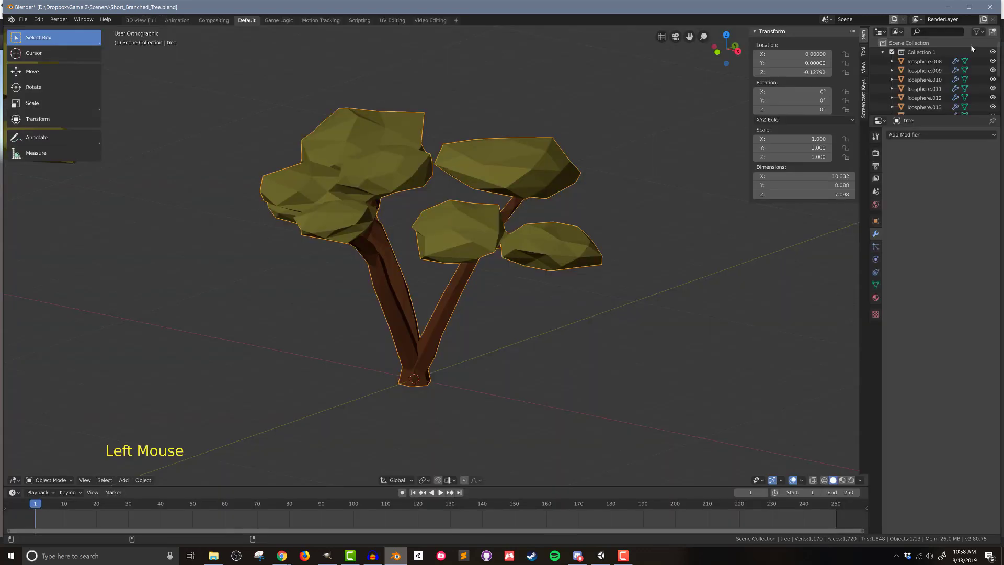
Step: Switch to Unity, place the Short_Branched_Tree model in the scene and show its imported Leaf material's settings
{"action": "left_click", "coordinate": [601, 555]}
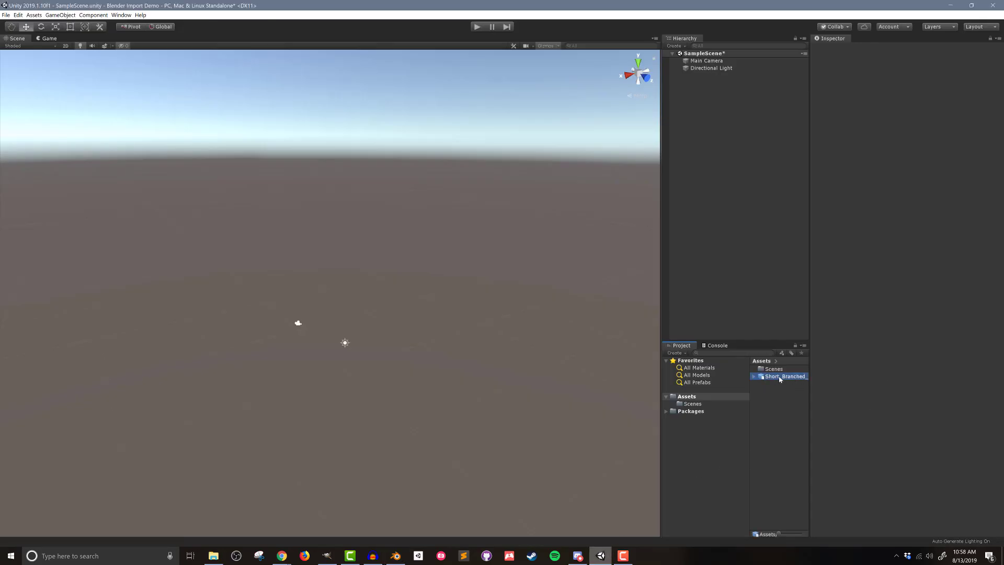
{"action": "left_click", "coordinate": [780, 377]}
{"action": "left_click_drag", "start_coordinate": [779, 379], "coordinate": [349, 335]}
{"action": "middle_click_drag", "start_coordinate": [415, 338], "coordinate": [409, 355]}
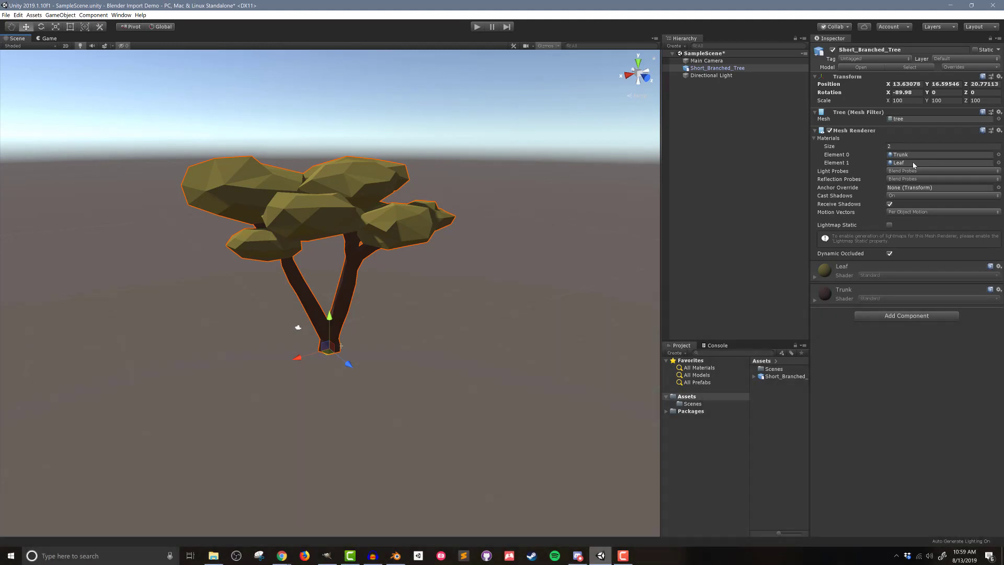
{"action": "left_click", "coordinate": [815, 277]}
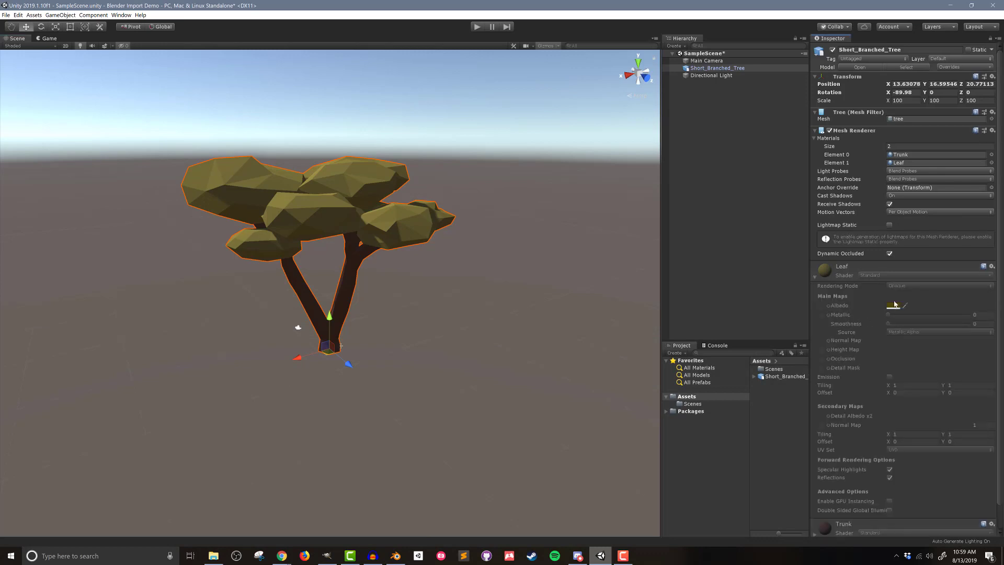
Step: Create a new material named Leaf and assign it to Element 1 of the tree's mesh renderer
{"action": "right_click", "coordinate": [769, 412]}
{"action": "mouse_move", "coordinate": [832, 239]}
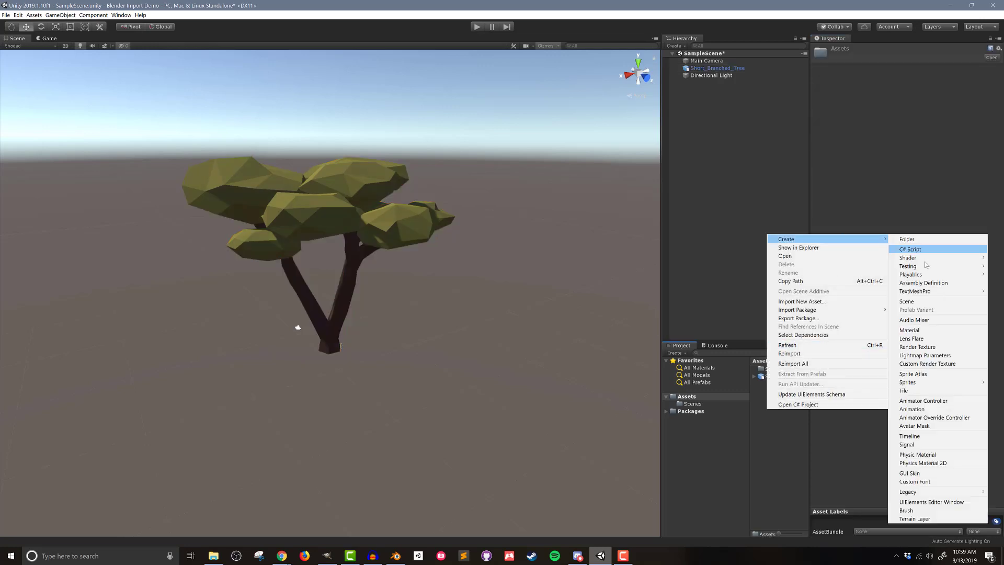
{"action": "left_click", "coordinate": [933, 331]}
{"action": "type", "text": "Leaf"}
{"action": "key", "text": "Return"}
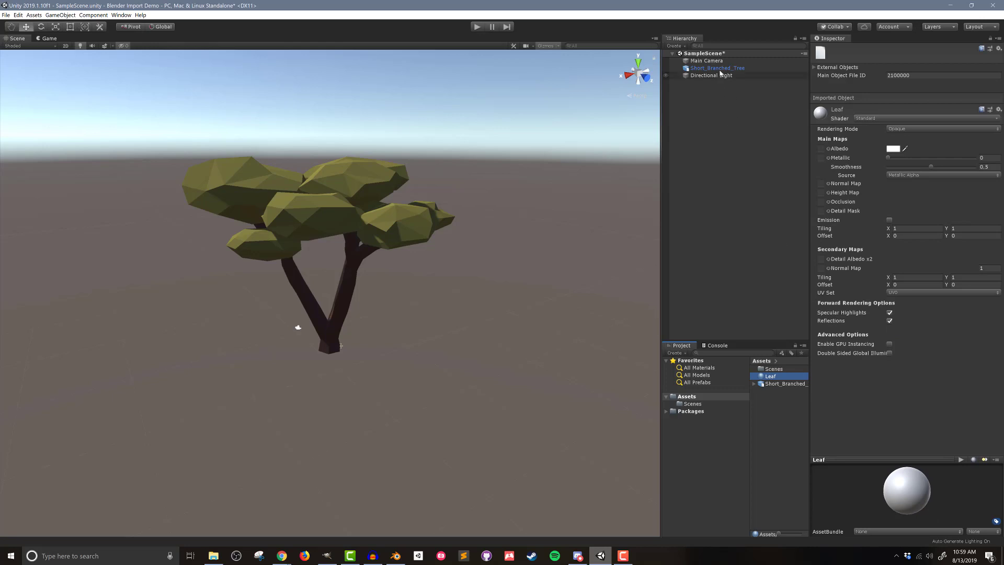
{"action": "left_click", "coordinate": [721, 69]}
{"action": "left_click_drag", "start_coordinate": [770, 377], "coordinate": [911, 167]}
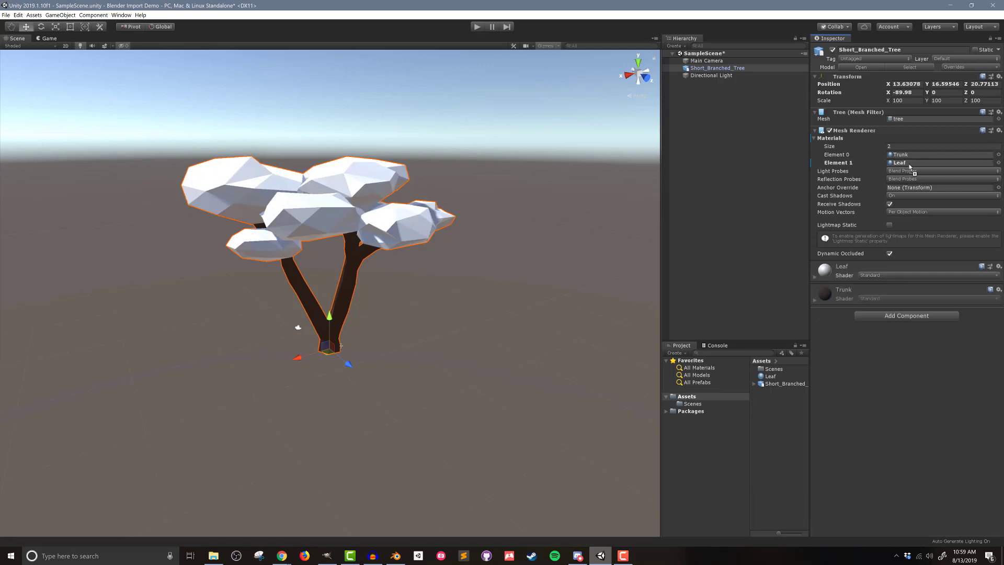
Step: Set the new Leaf material's smoothness to 0 and pick a different albedo color for it
{"action": "left_click", "coordinate": [814, 276]}
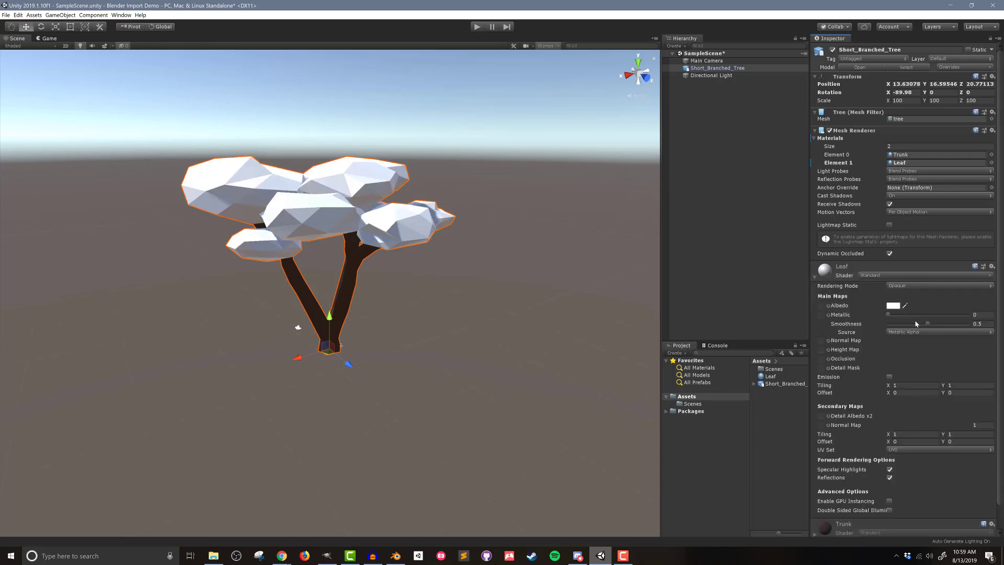
{"action": "left_click_drag", "start_coordinate": [927, 325], "coordinate": [881, 324]}
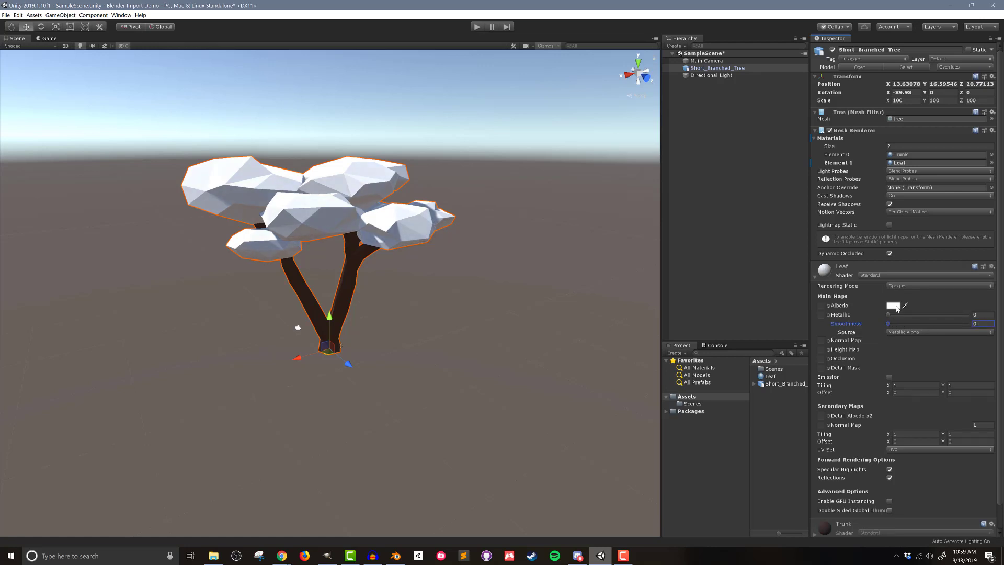
{"action": "left_click", "coordinate": [893, 305]}
{"action": "left_click", "coordinate": [638, 318]}
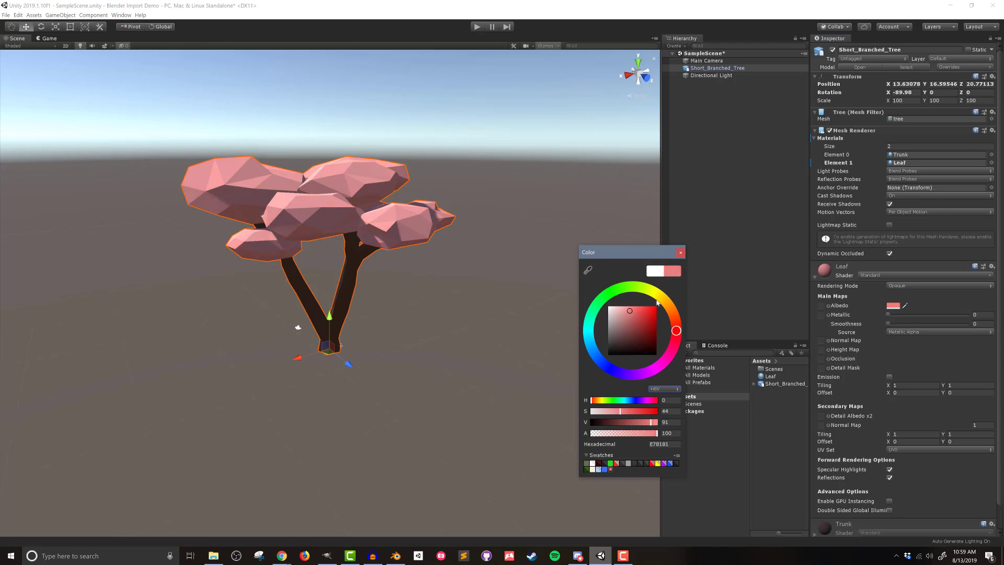
{"action": "left_click", "coordinate": [643, 313]}
{"action": "left_click", "coordinate": [680, 253]}
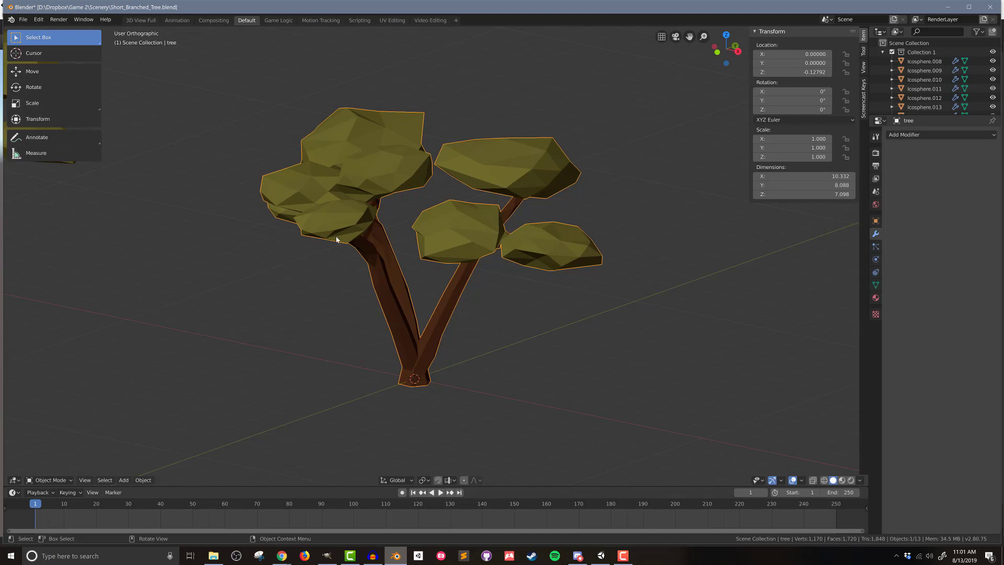
Step: Save the Blender scene as Short_Branched_Tree.blend in the Assets folder of the Blender Import Demo Unity project
{"action": "left_click", "coordinate": [23, 20]}
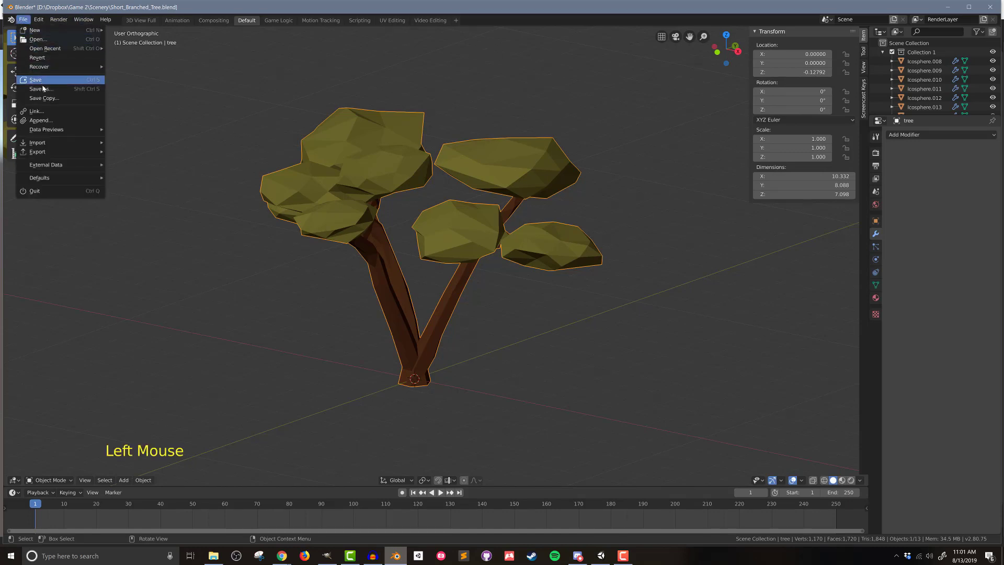
{"action": "left_click", "coordinate": [43, 89]}
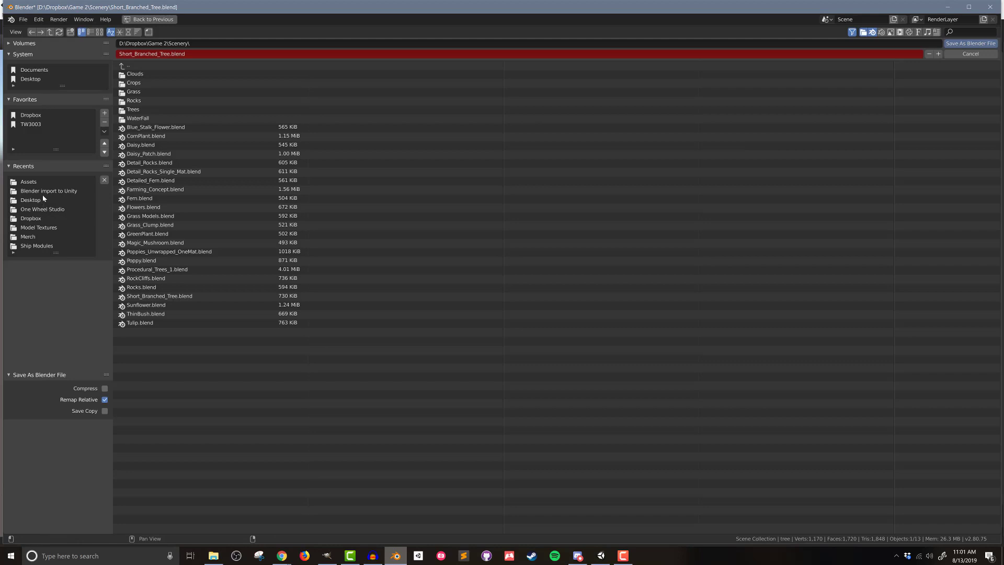
{"action": "left_click", "coordinate": [40, 220]}
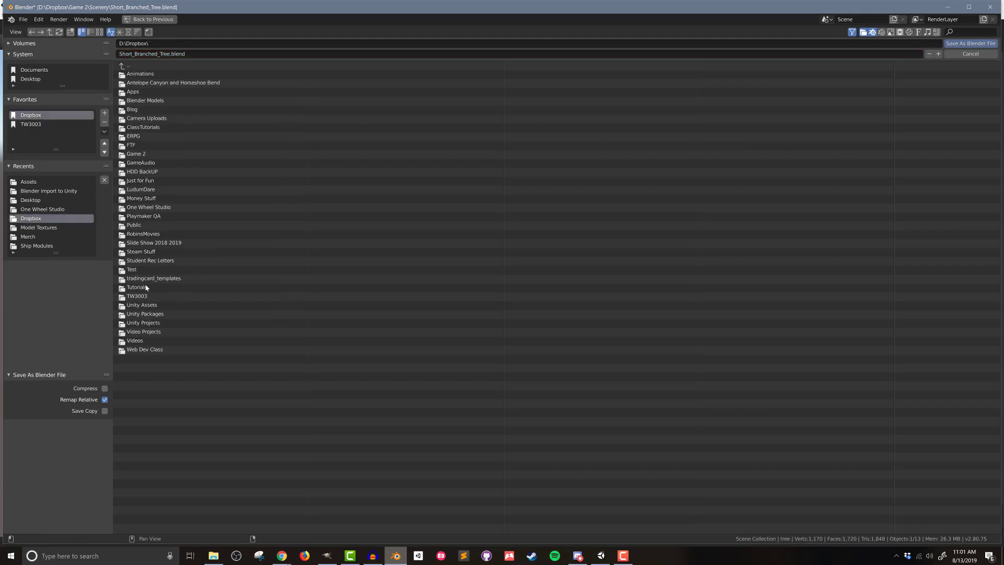
{"action": "left_click", "coordinate": [144, 323]}
{"action": "left_click", "coordinate": [167, 127]}
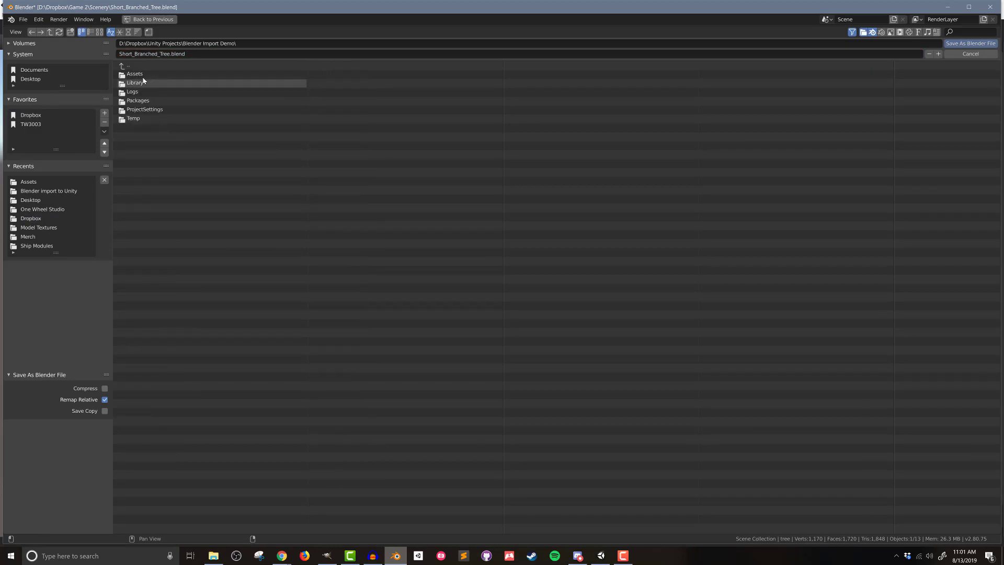
{"action": "left_click", "coordinate": [144, 75]}
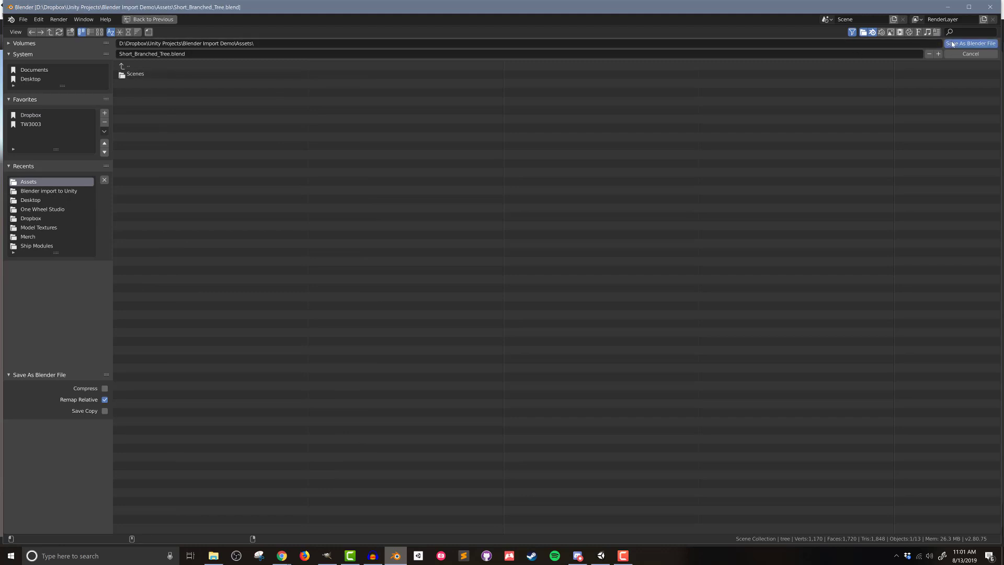
Step: Finish saving the .blend file, switch to Unity and place its imported tree model in the scene at about X 24.4, Y 30.7, Z 41.8
{"action": "left_click", "coordinate": [971, 44]}
{"action": "left_click", "coordinate": [600, 556]}
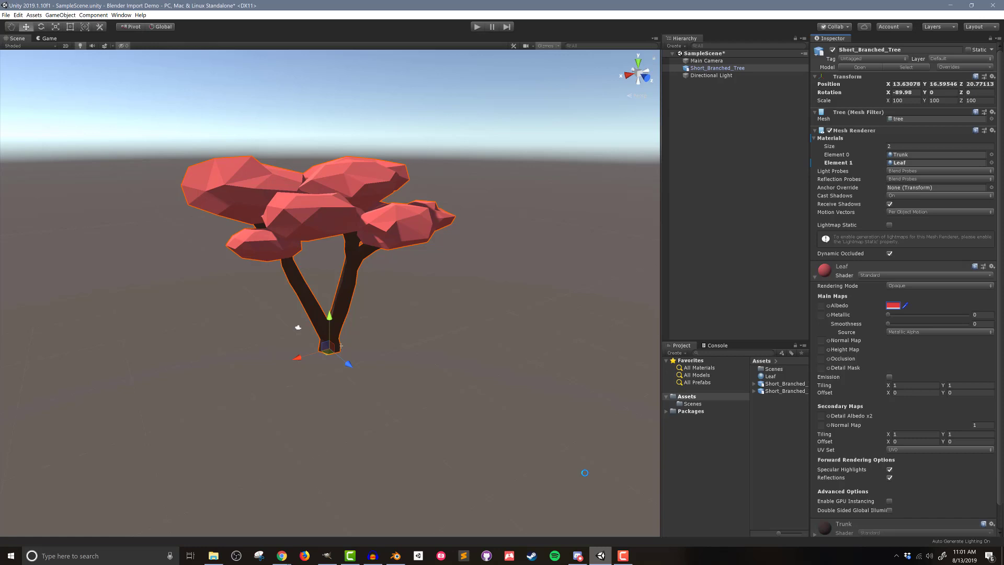
{"action": "scroll", "coordinate": [520, 277], "scroll_direction": "down", "scroll_amount": 5}
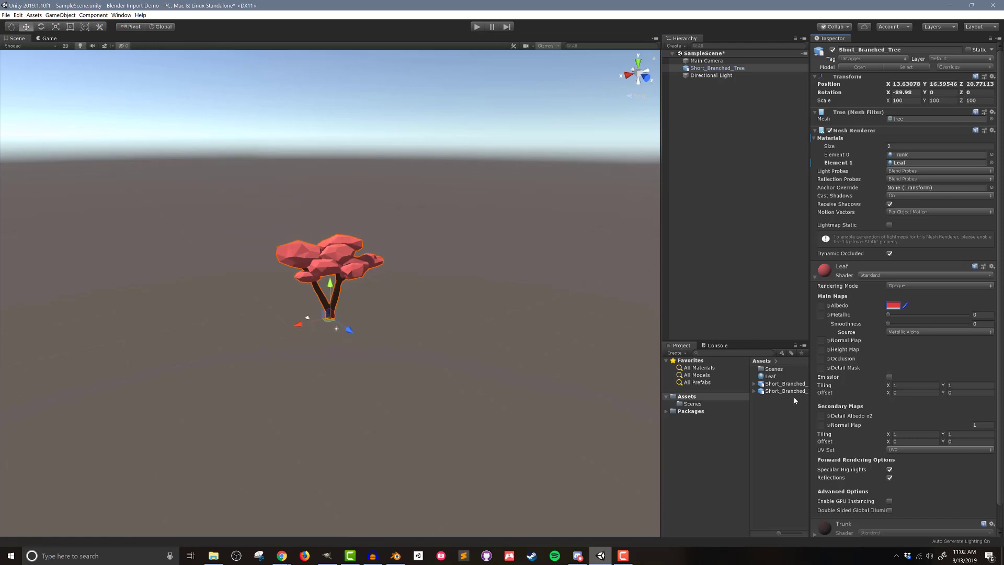
{"action": "left_click_drag", "start_coordinate": [785, 391], "coordinate": [417, 215]}
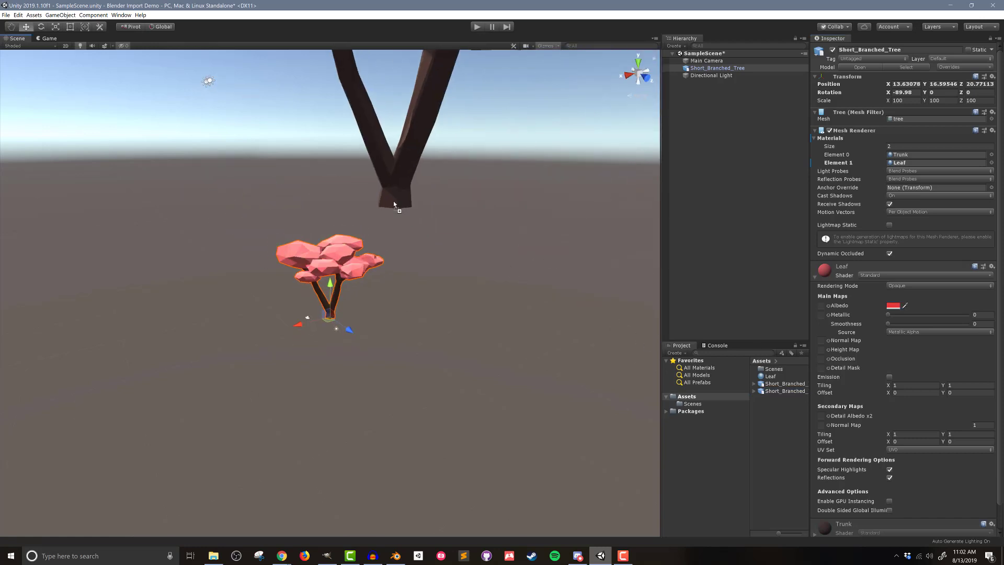
{"action": "left_click_drag", "start_coordinate": [393, 202], "coordinate": [393, 202]}
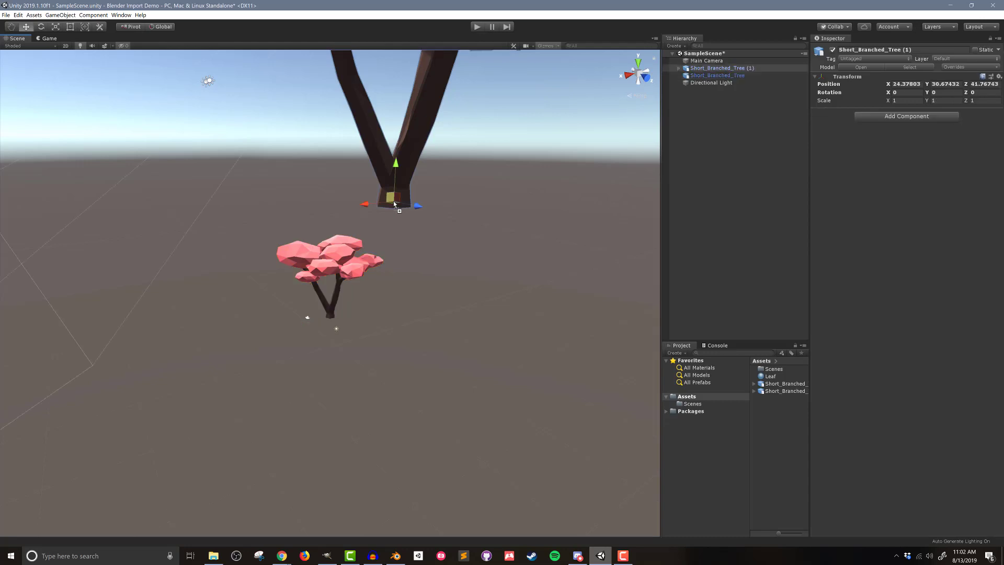
{"action": "key", "text": "f"}
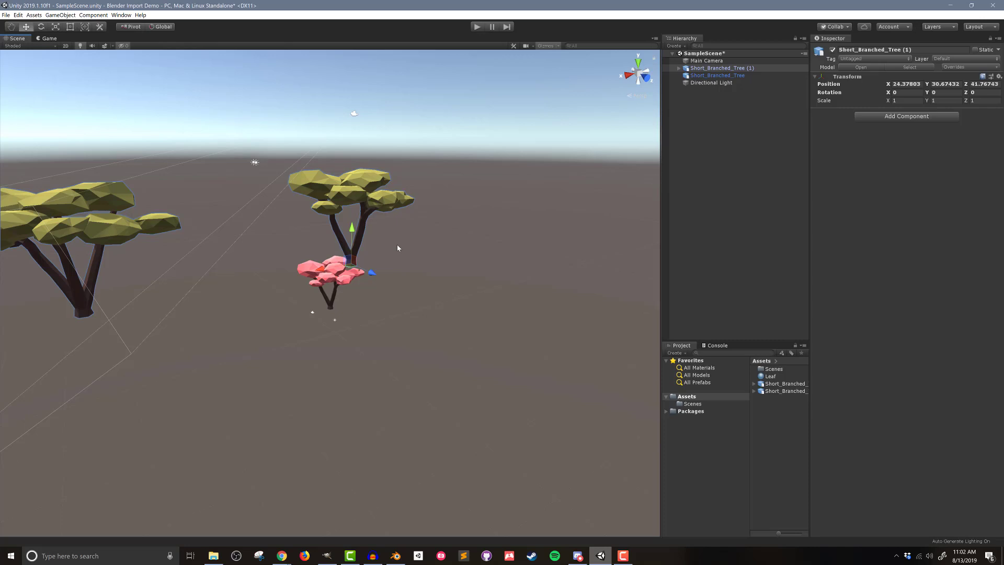
Step: Move the tree child object inside Short_Branched_Tree (1) along its X axis to about -7.19
{"action": "left_click", "coordinate": [680, 69]}
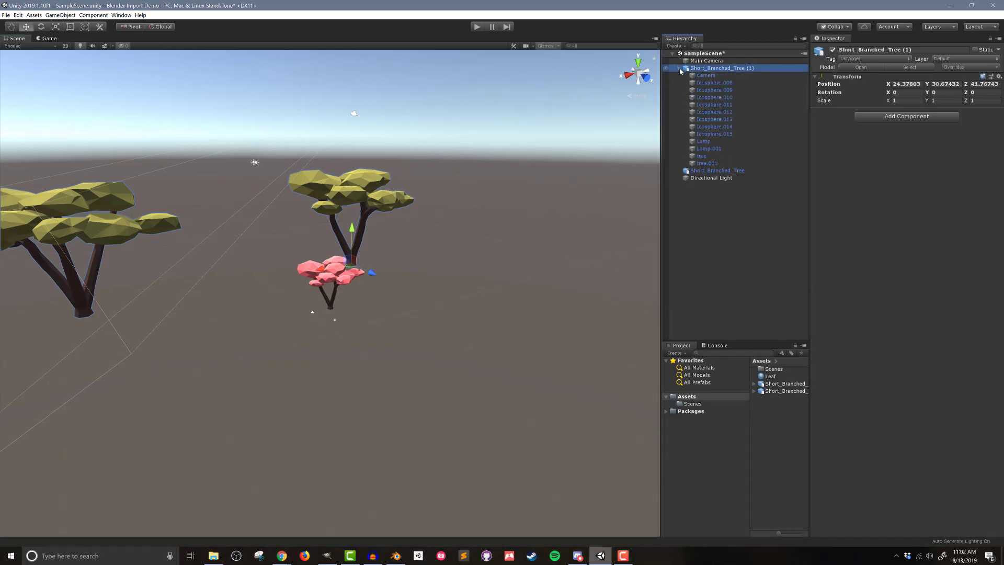
{"action": "left_click", "coordinate": [701, 156]}
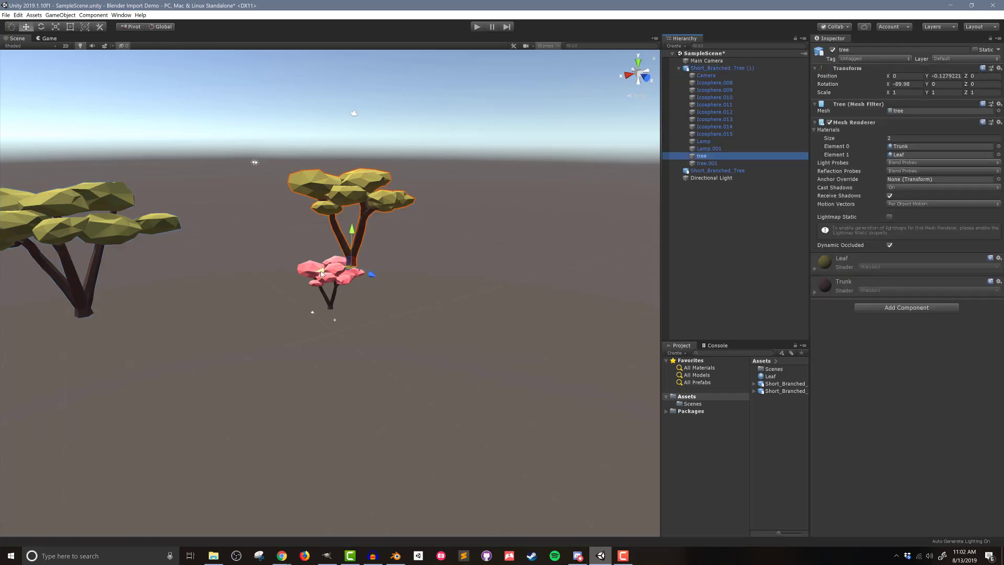
{"action": "left_click_drag", "start_coordinate": [347, 257], "coordinate": [395, 257]}
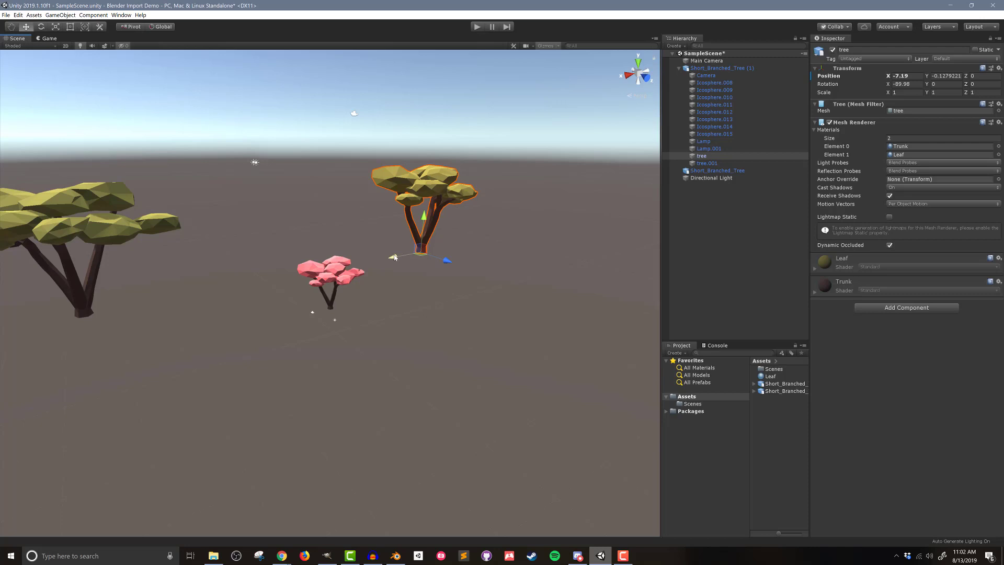
Step: Create a new folder named Prefabs in the project's Assets folder
{"action": "left_click", "coordinate": [765, 421]}
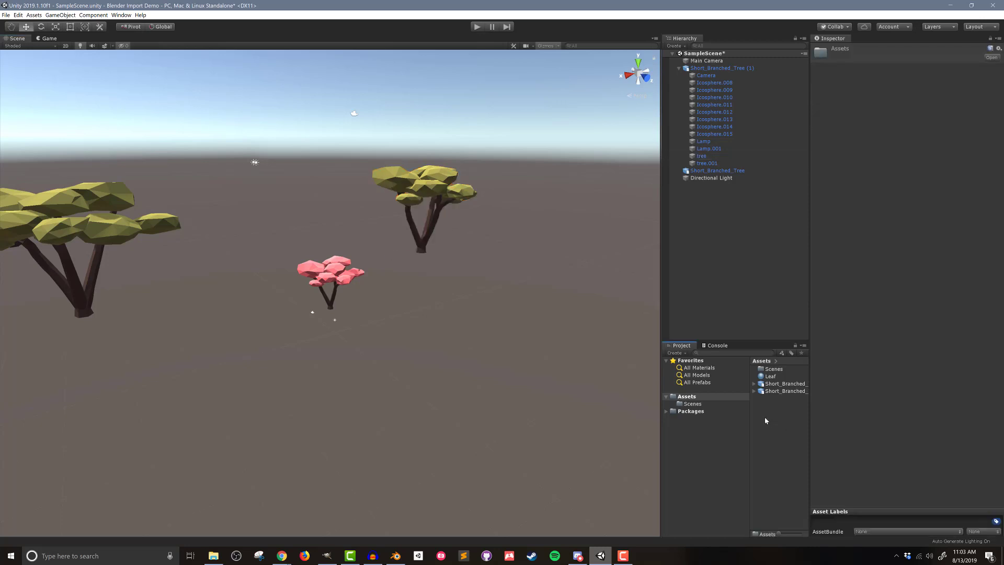
{"action": "right_click", "coordinate": [766, 421]}
{"action": "mouse_move", "coordinate": [822, 248]}
{"action": "left_click", "coordinate": [898, 248]}
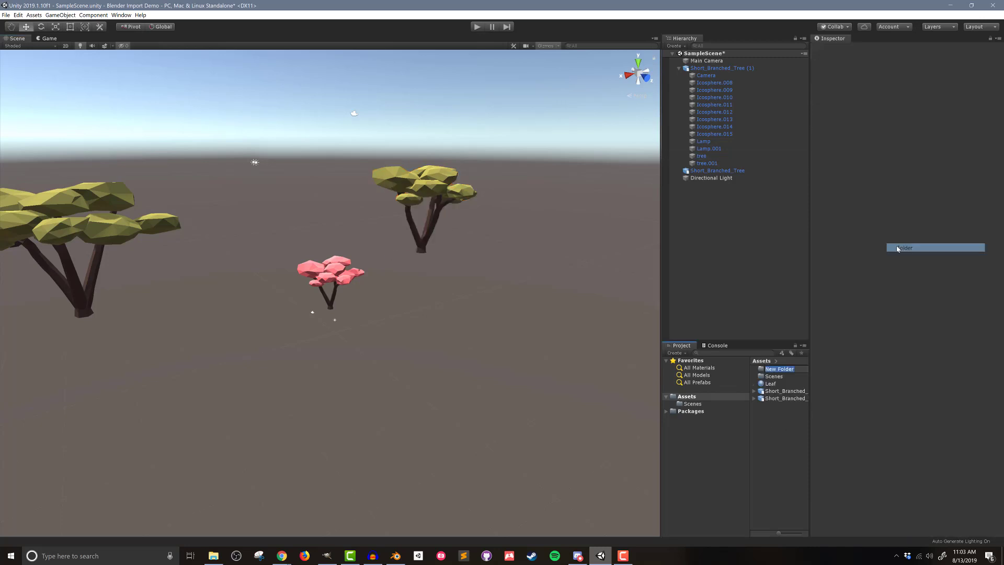
{"action": "type", "text": "Prefab"}
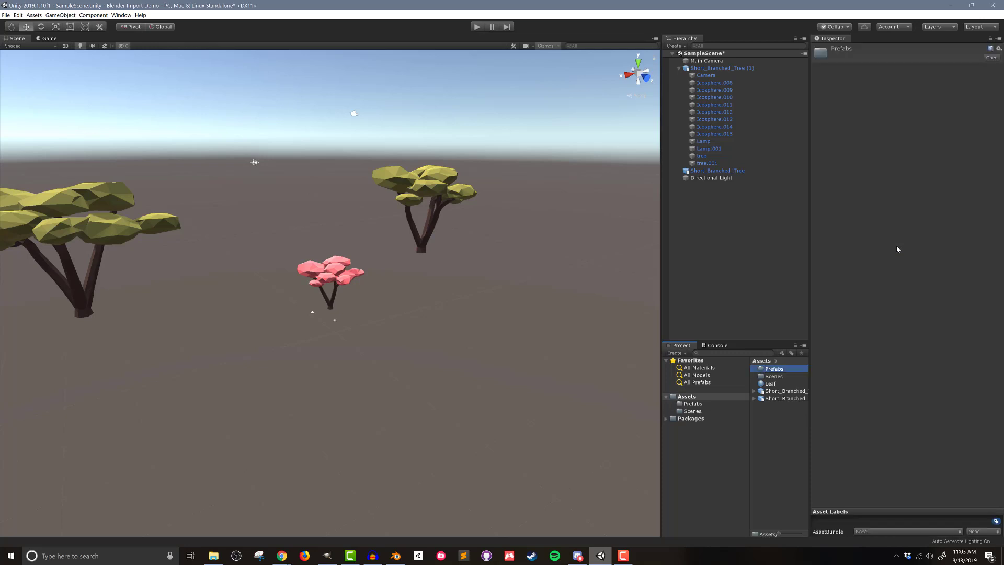
{"action": "type", "text": "s"}
{"action": "key", "text": "Return"}
Step: Save the scene's Short_Branched_Tree (1) object as an original prefab in the Prefabs folder
{"action": "left_click", "coordinate": [785, 398]}
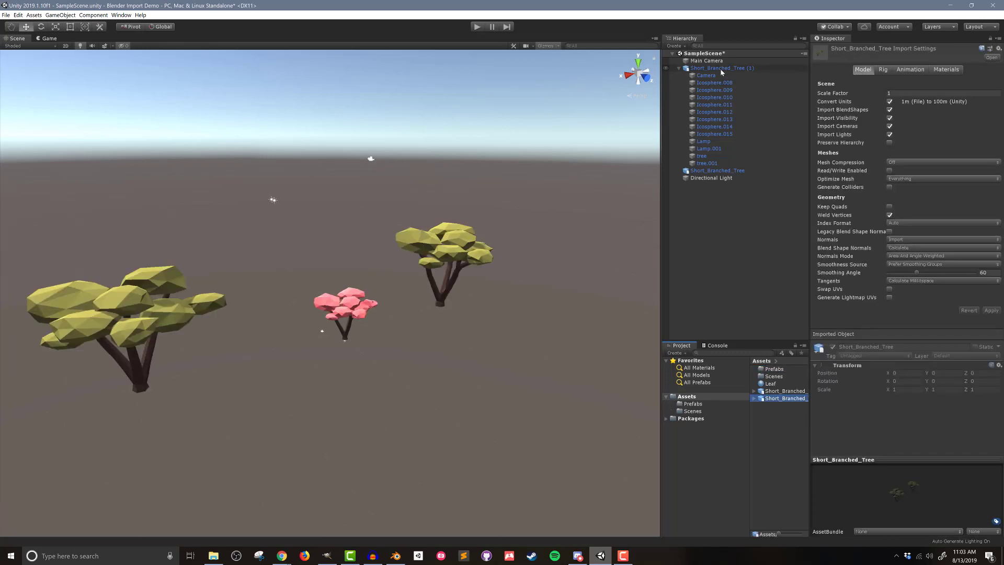
{"action": "left_click_drag", "start_coordinate": [721, 68], "coordinate": [778, 370]}
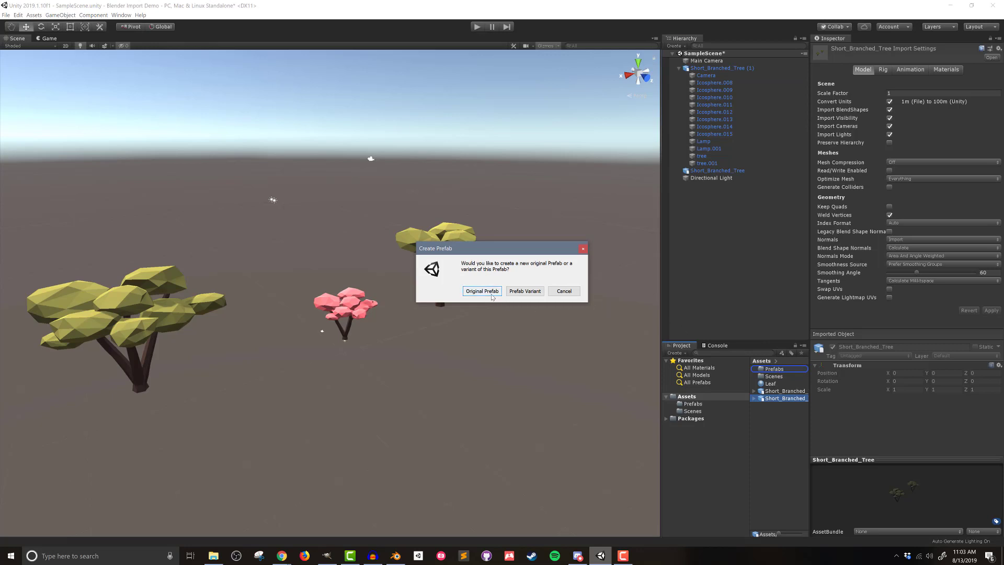
{"action": "left_click", "coordinate": [482, 292]}
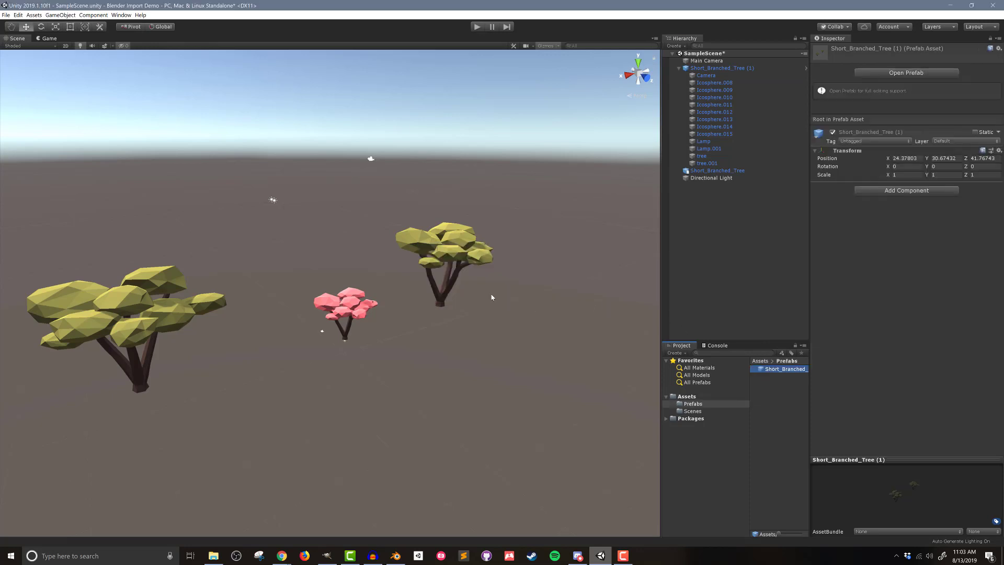
Step: Open the Short_Branched_Tree (1) prefab, save its tree child as a separate prefab in the Prefabs folder, and return to the scene
{"action": "double_click", "coordinate": [784, 369]}
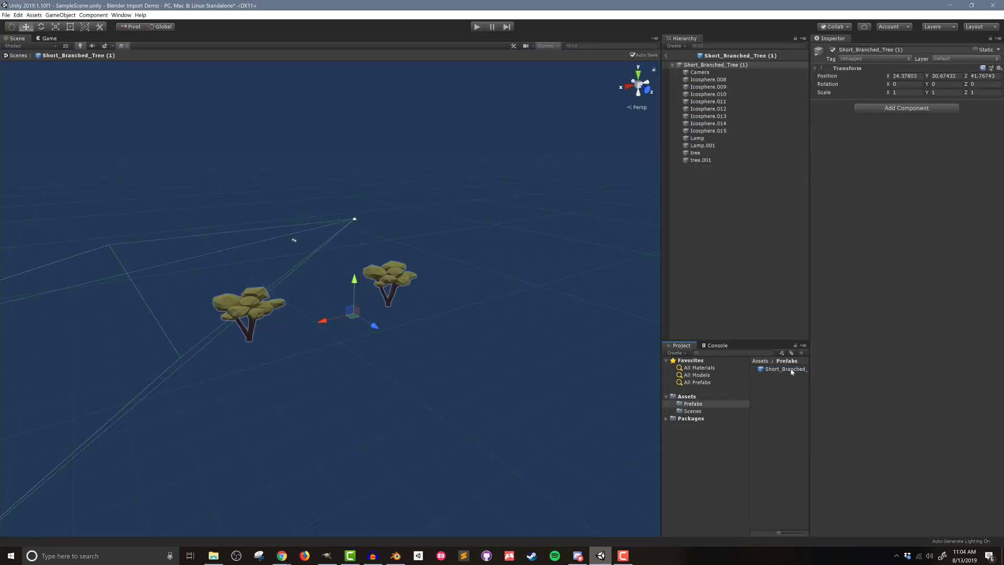
{"action": "left_click", "coordinate": [698, 153]}
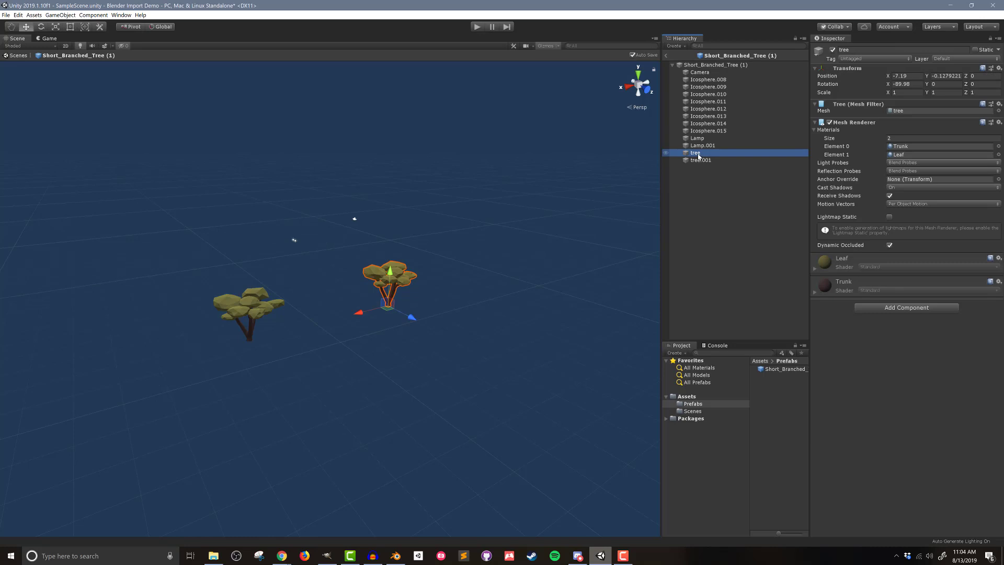
{"action": "left_click_drag", "start_coordinate": [699, 155], "coordinate": [778, 399]}
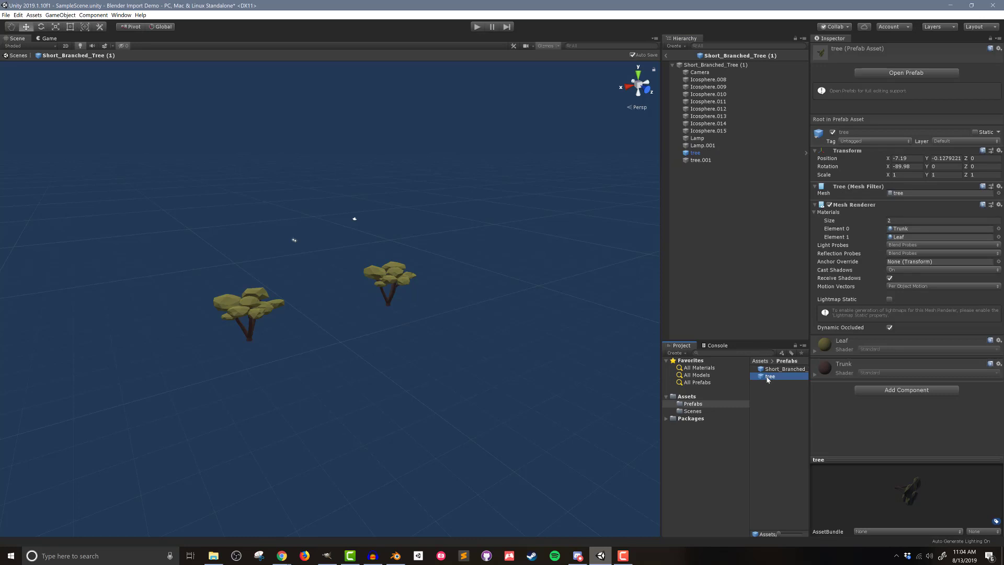
{"action": "left_click", "coordinate": [667, 55]}
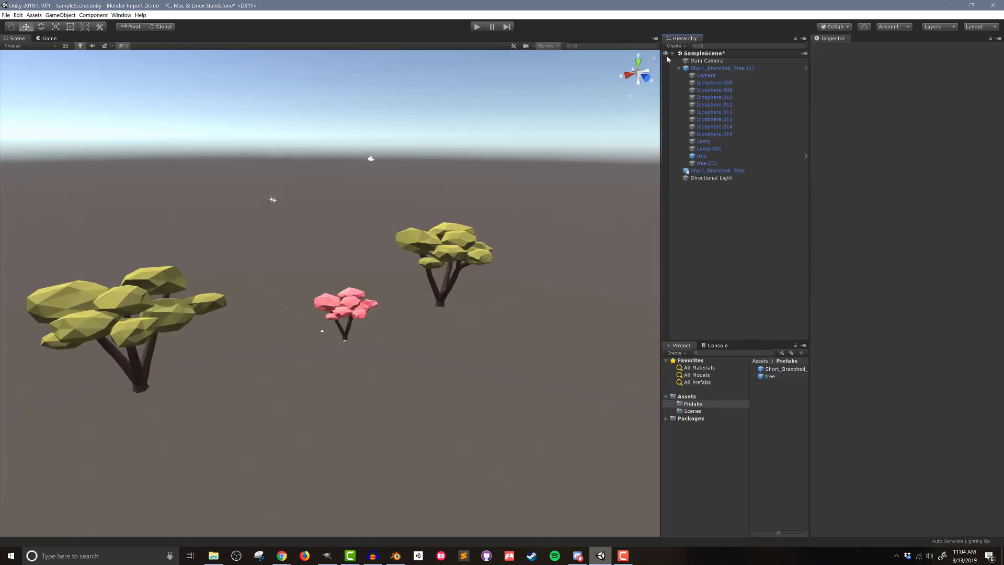
Step: Replace Short_Branched_Tree (1) in the scene with the tree prefab and shift it along X to about 31.02
{"action": "left_click", "coordinate": [710, 69]}
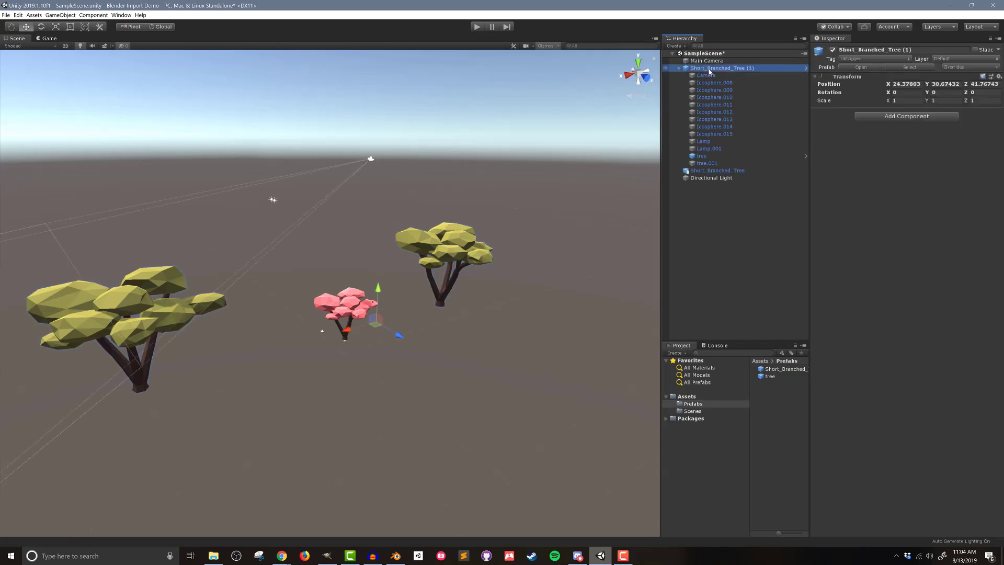
{"action": "key", "text": "Delete"}
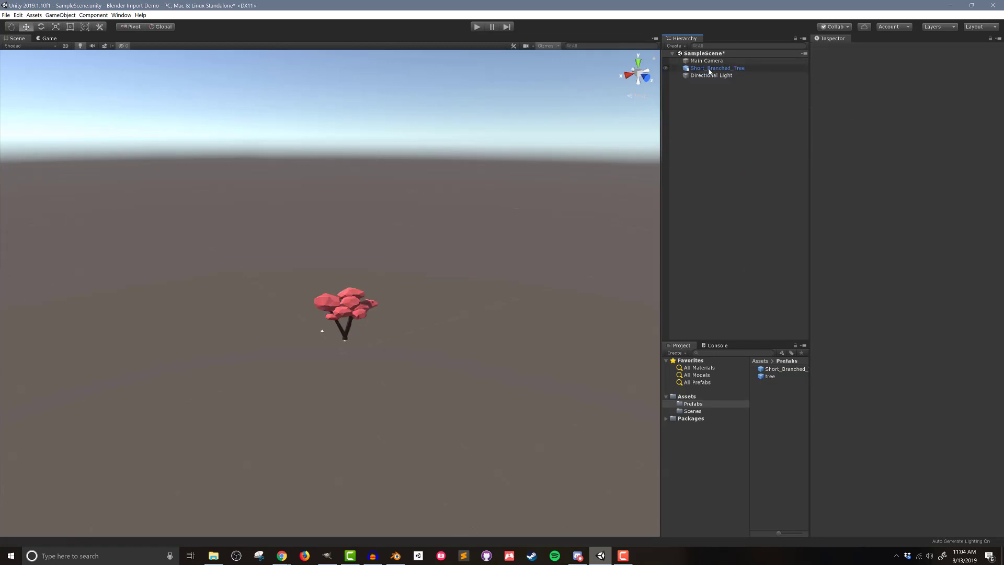
{"action": "left_click_drag", "start_coordinate": [770, 376], "coordinate": [449, 265]}
{"action": "scroll", "coordinate": [545, 262], "scroll_direction": "down", "scroll_amount": 5}
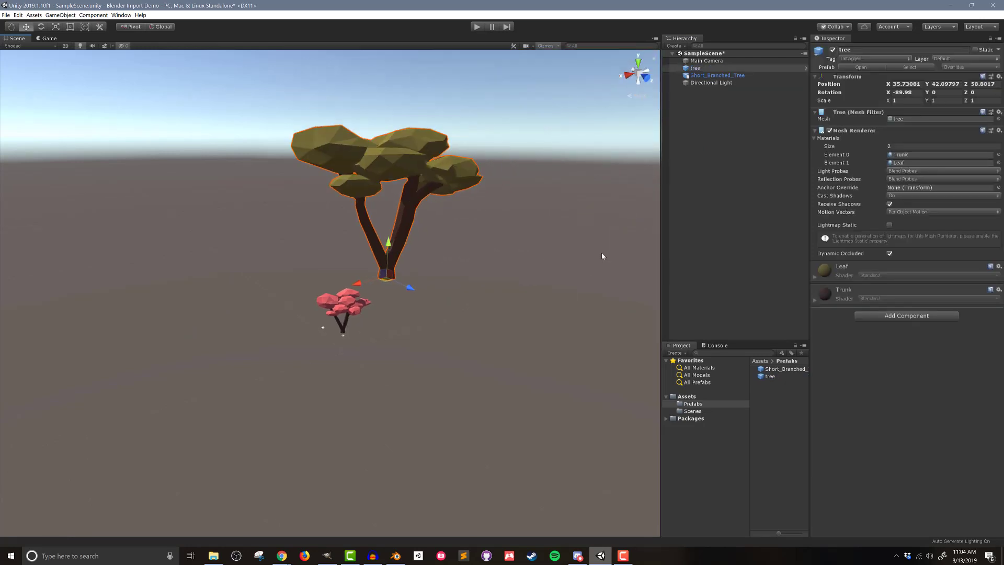
{"action": "left_click_drag", "start_coordinate": [360, 285], "coordinate": [479, 272]}
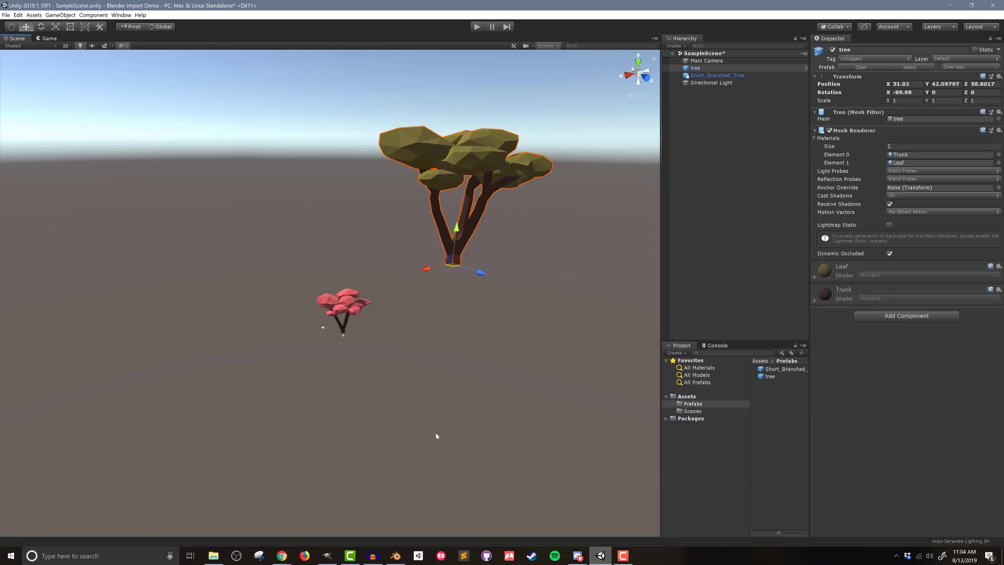
Step: Switch to Blender and, in Edit Mode, pull one top vertex of the tree's foliage far upward and outward into a spike
{"action": "left_click", "coordinate": [395, 555]}
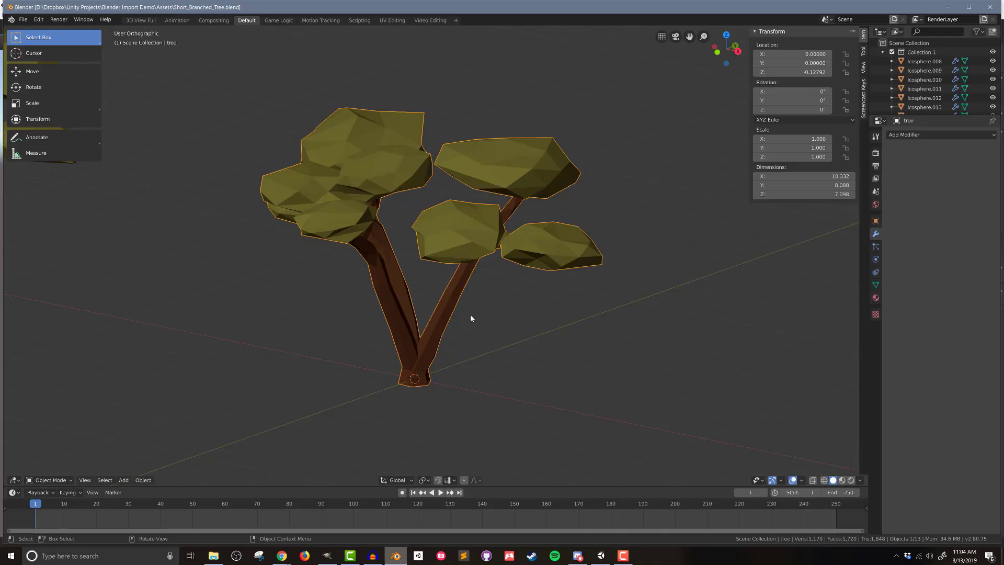
{"action": "key", "text": "Tab"}
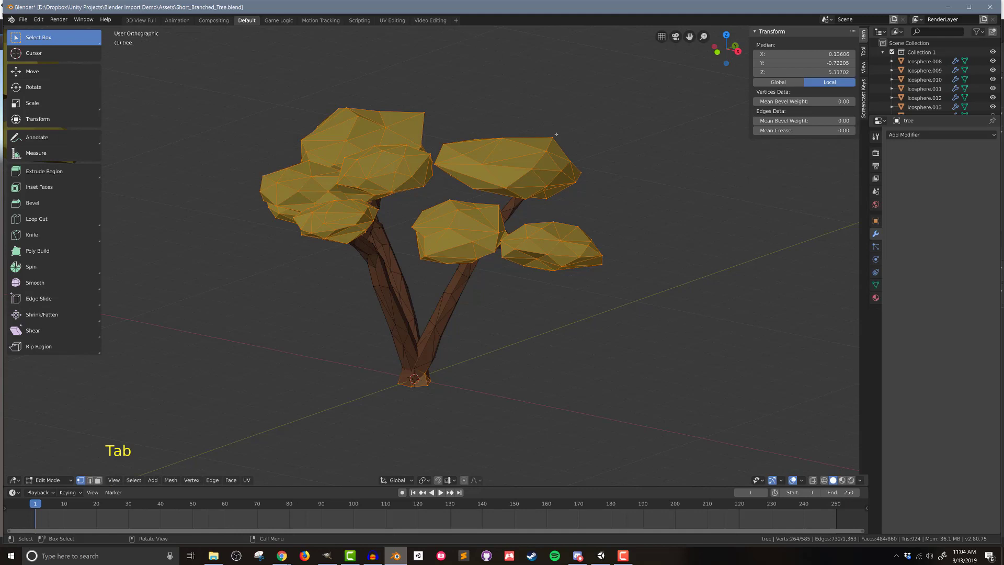
{"action": "left_click", "coordinate": [553, 137]}
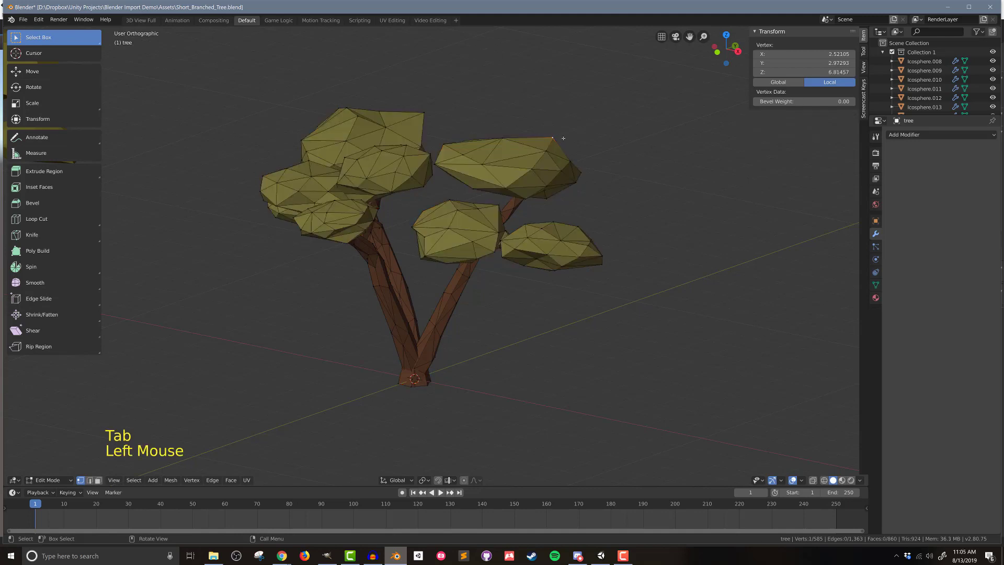
{"action": "key", "text": "g"}
{"action": "left_click", "coordinate": [661, 40]}
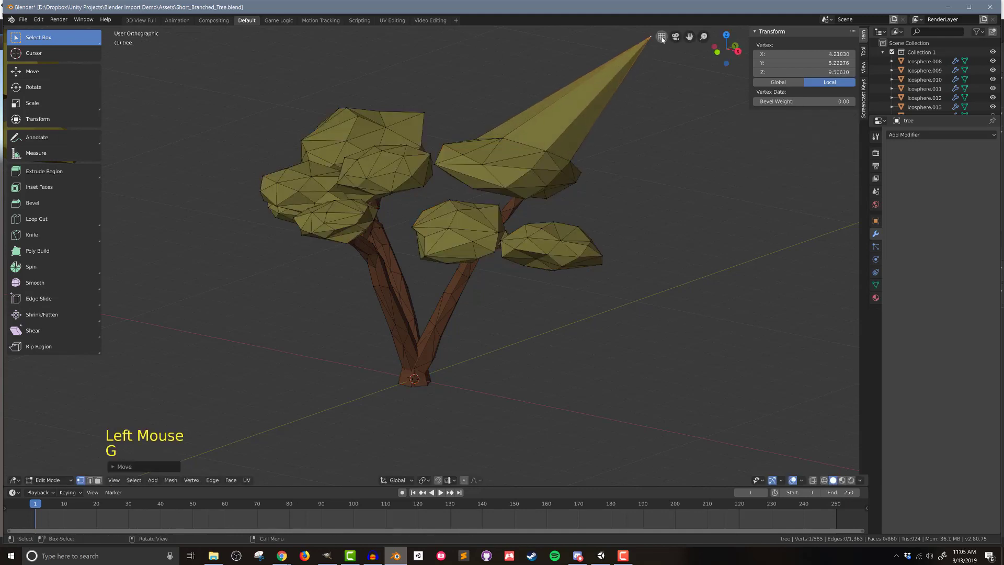
Step: Save the changes to Short_Branched_Tree.blend and switch back to Unity
{"action": "key", "text": "ctrl+s"}
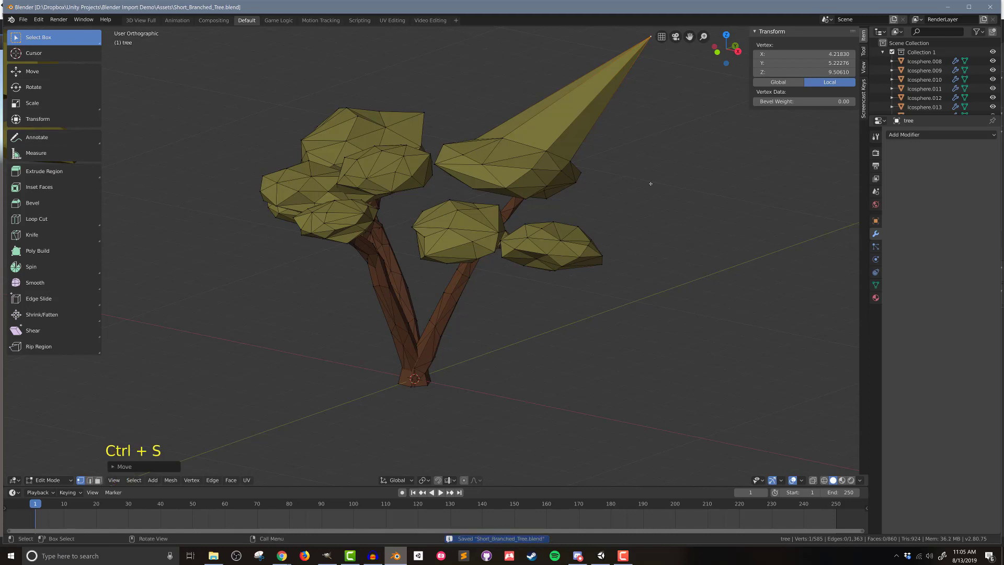
{"action": "key", "text": "alt+Tab"}
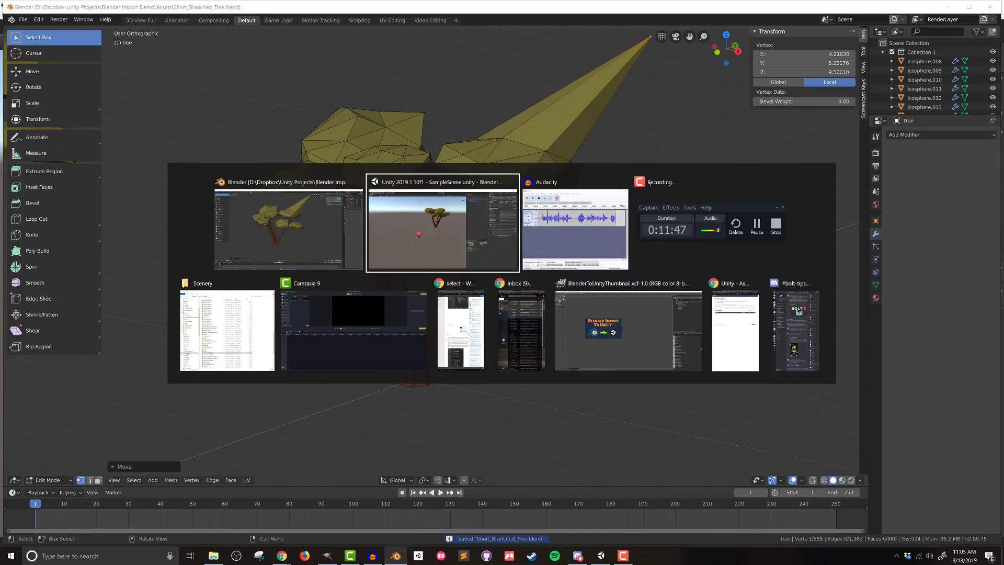